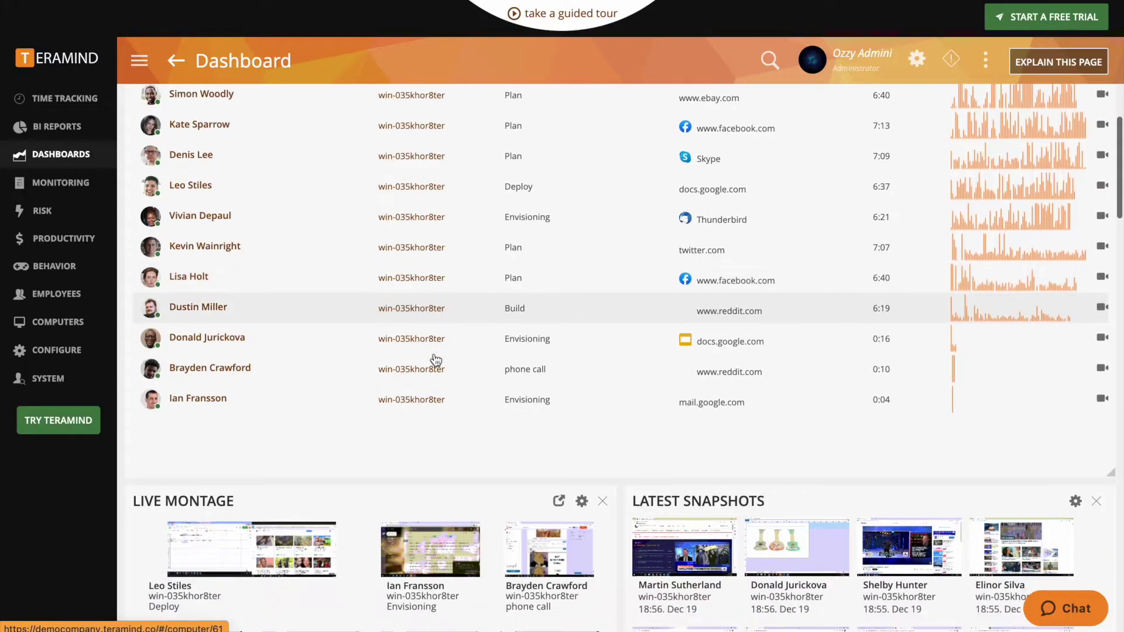
{"action": "scroll", "coordinate": [434, 353], "scroll_direction": "down", "scroll_amount": 3}
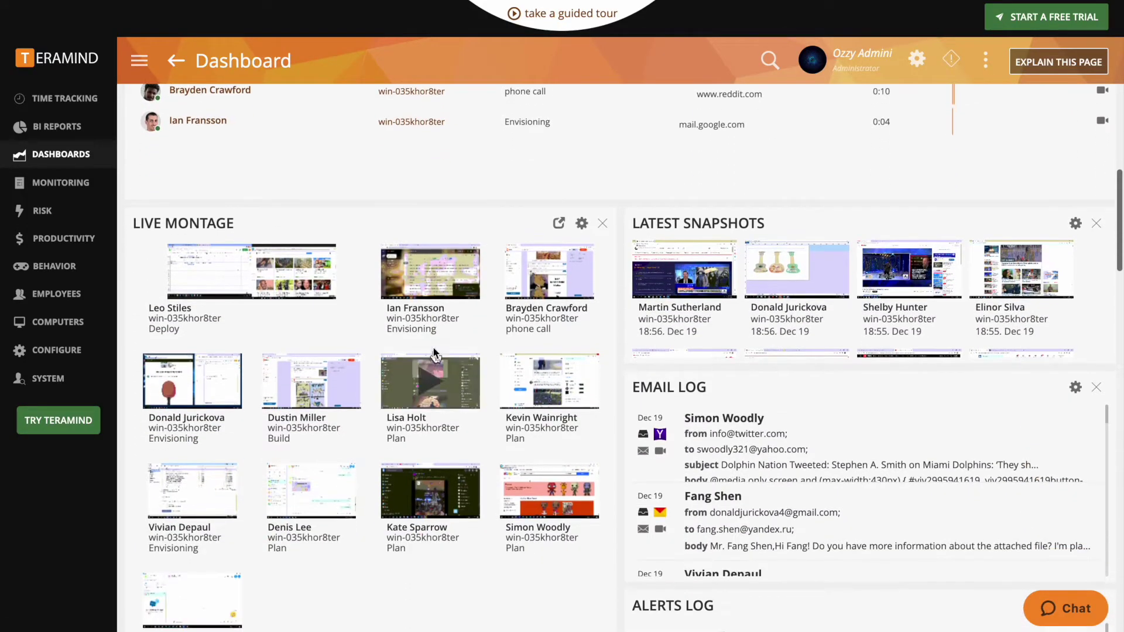
Scroll down through the dashboard's widget panels.
{"action": "mouse_move", "coordinate": [422, 283]}
{"action": "mouse_move", "coordinate": [670, 278]}
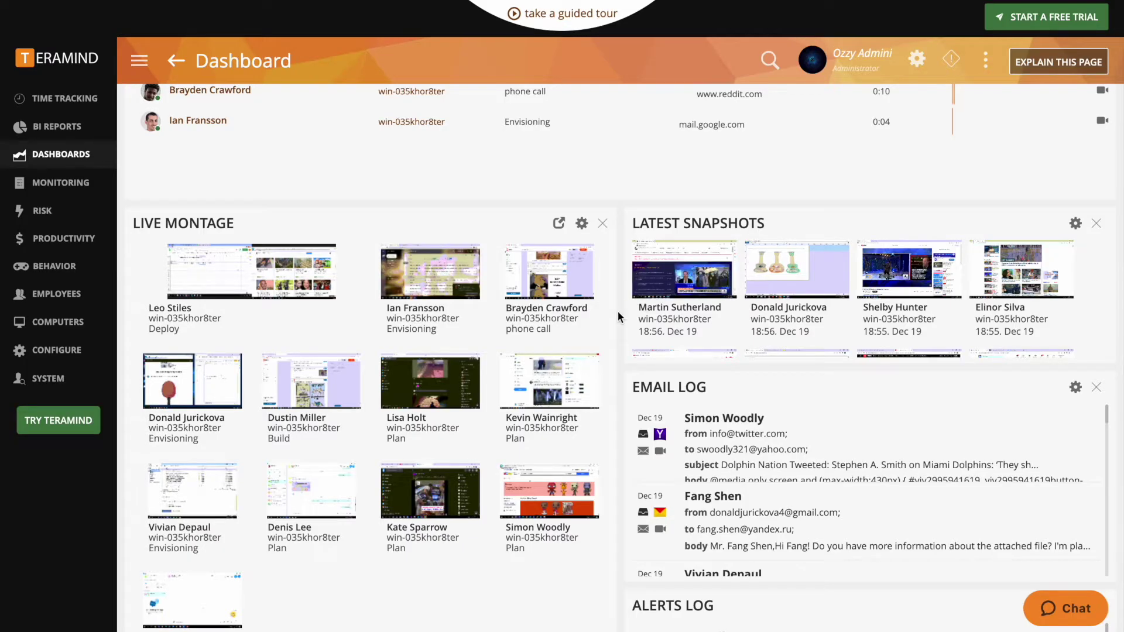
{"action": "scroll", "coordinate": [617, 313], "scroll_direction": "down", "scroll_amount": 3}
{"action": "scroll", "coordinate": [617, 310], "scroll_direction": "down", "scroll_amount": 3}
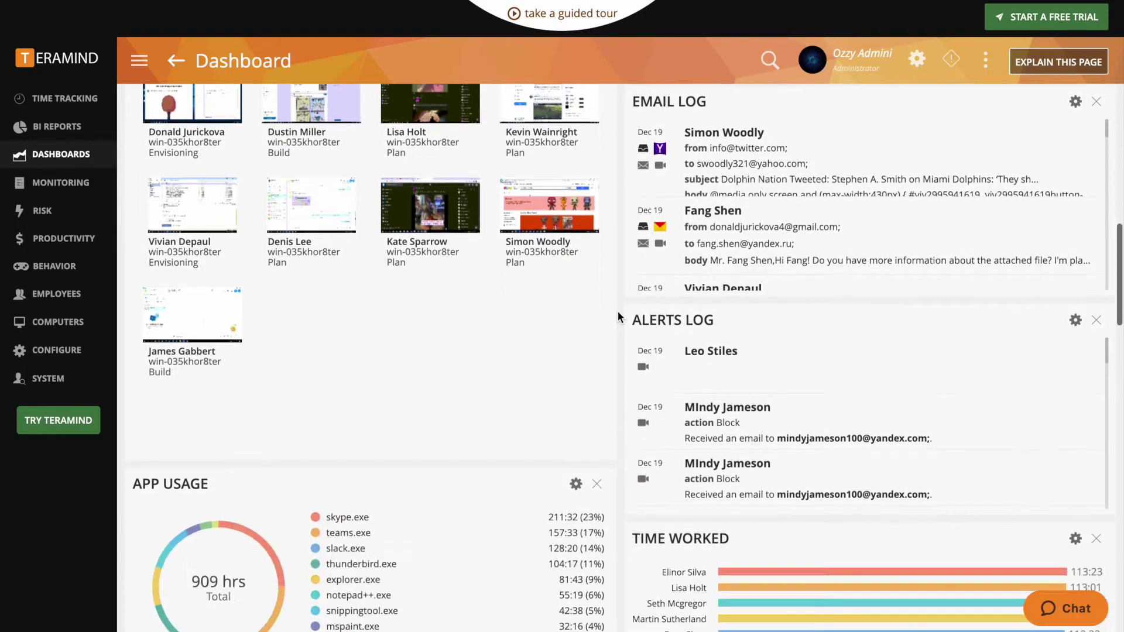
{"action": "scroll", "coordinate": [717, 212], "scroll_direction": "down", "scroll_amount": 2}
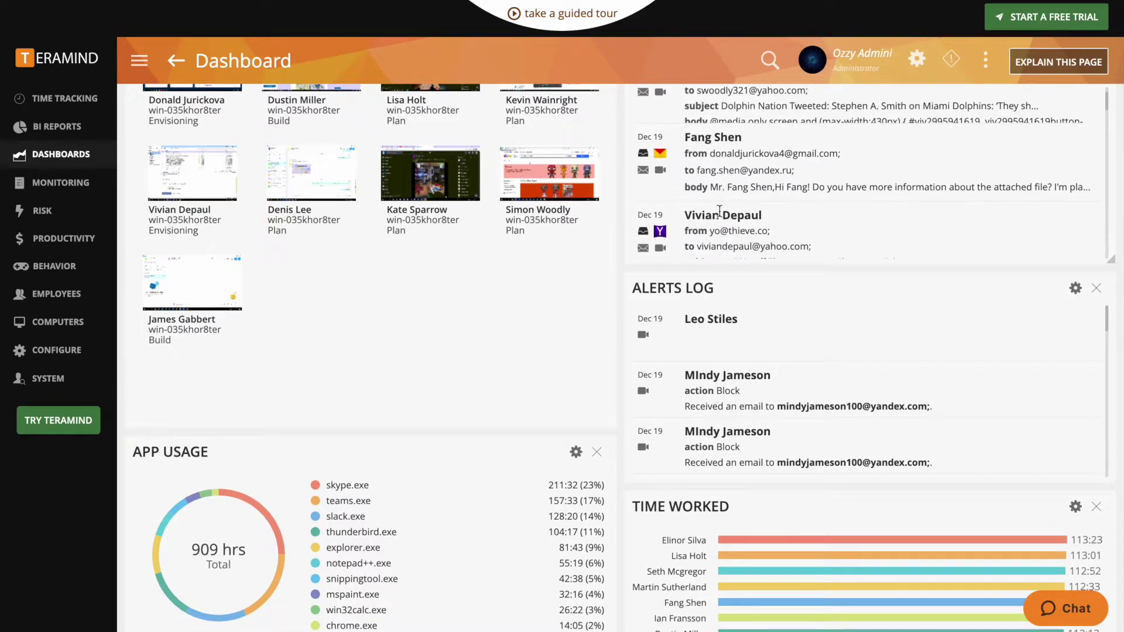
{"action": "scroll", "coordinate": [719, 211], "scroll_direction": "down", "scroll_amount": 2}
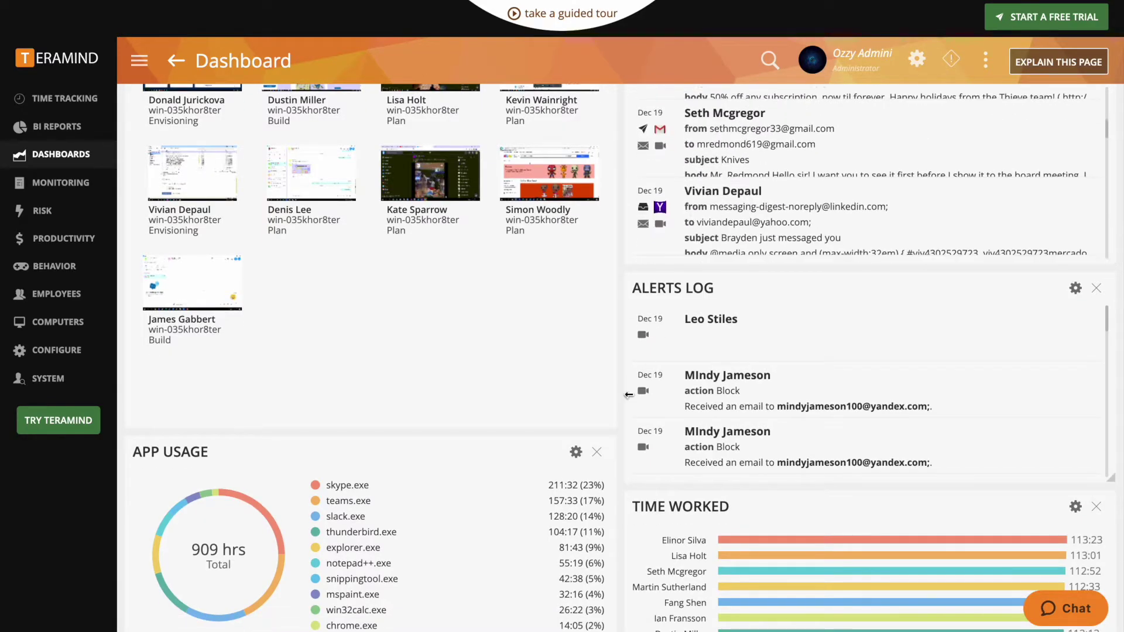
Move the Time Worked panel lower and bring up the gear settings menu.
{"action": "scroll", "coordinate": [622, 413], "scroll_direction": "down", "scroll_amount": 3}
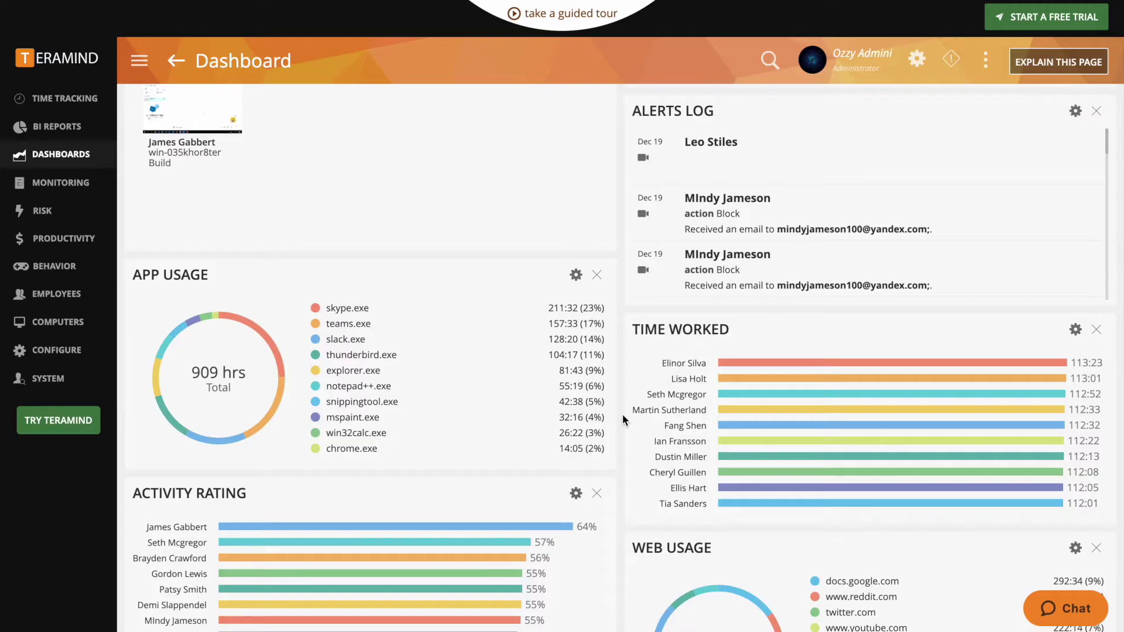
{"action": "scroll", "coordinate": [622, 414], "scroll_direction": "down", "scroll_amount": 3}
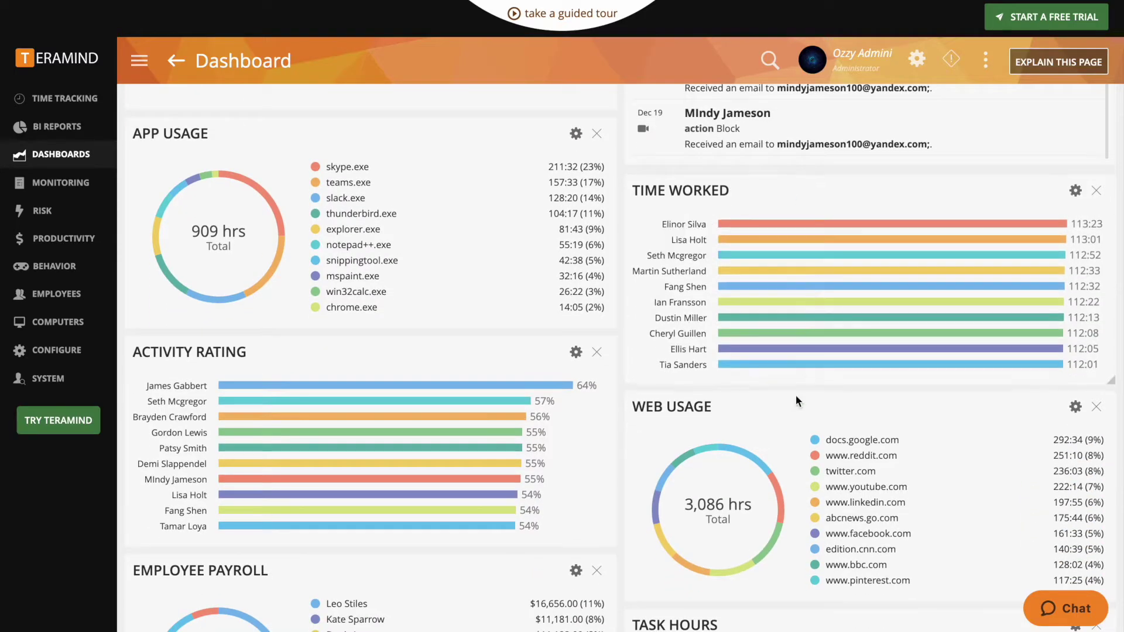
{"action": "left_click_drag", "start_coordinate": [816, 187], "coordinate": [785, 462]}
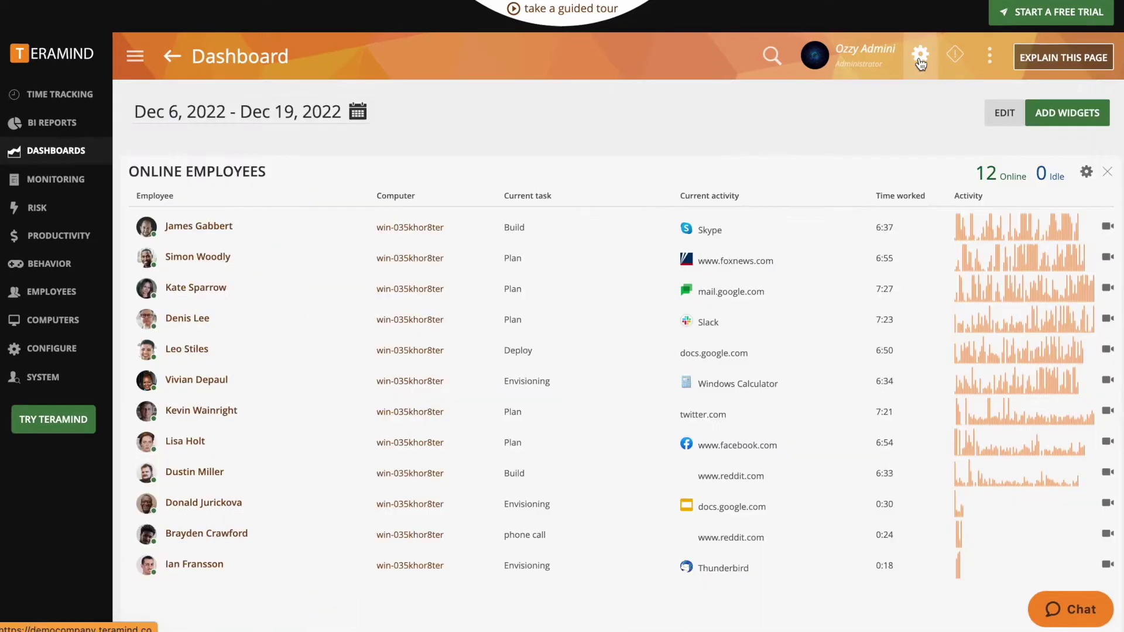
{"action": "left_click", "coordinate": [917, 62]}
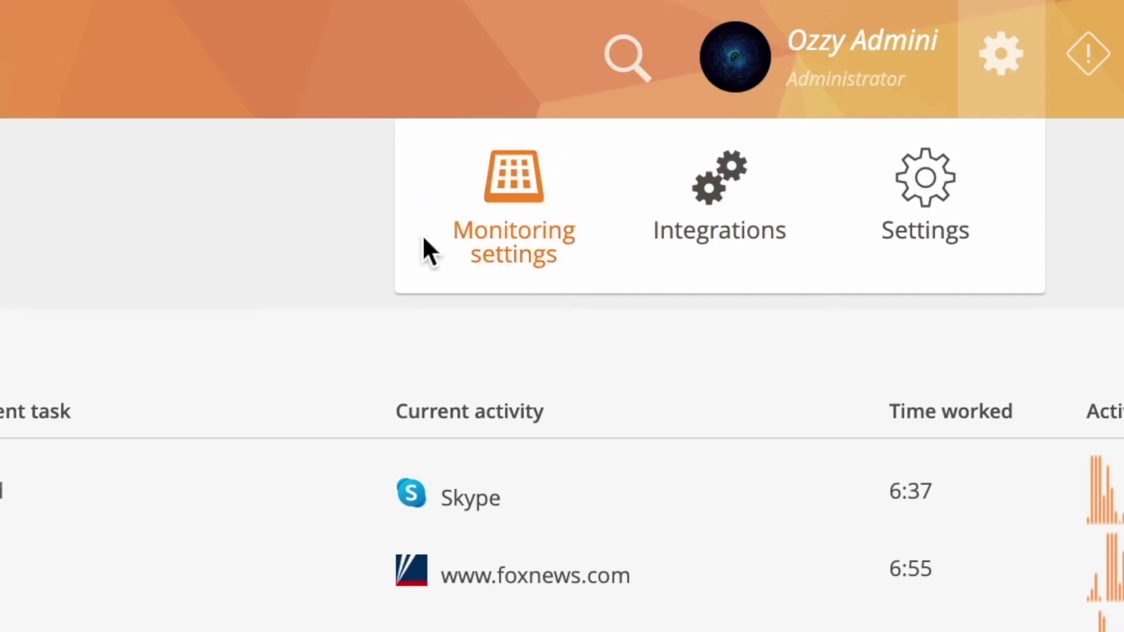
Open the monitoring profiles list and the Critical emp profile's monitoring settings.
{"action": "left_click", "coordinate": [523, 205]}
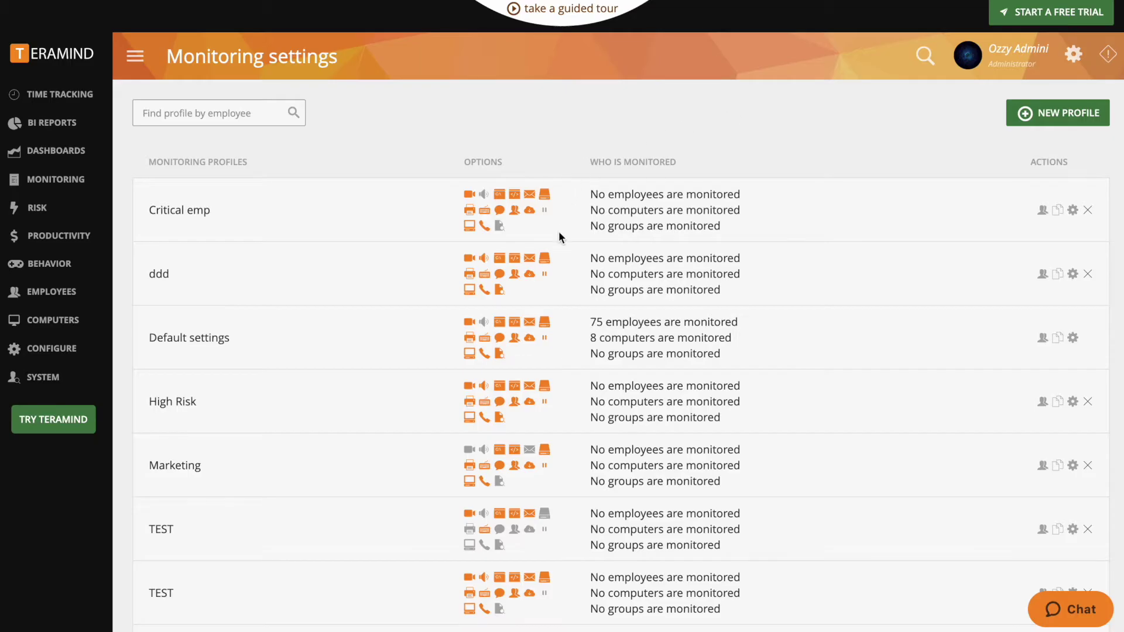
{"action": "scroll", "coordinate": [559, 234], "scroll_direction": "down", "scroll_amount": 1}
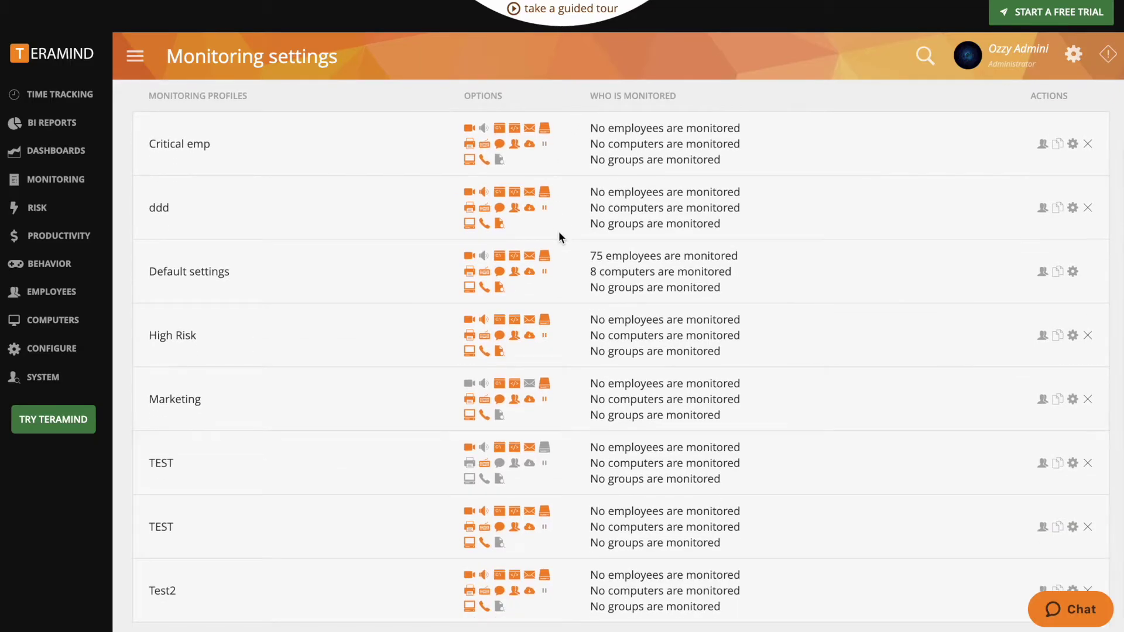
{"action": "scroll", "coordinate": [559, 234], "scroll_direction": "up", "scroll_amount": 1}
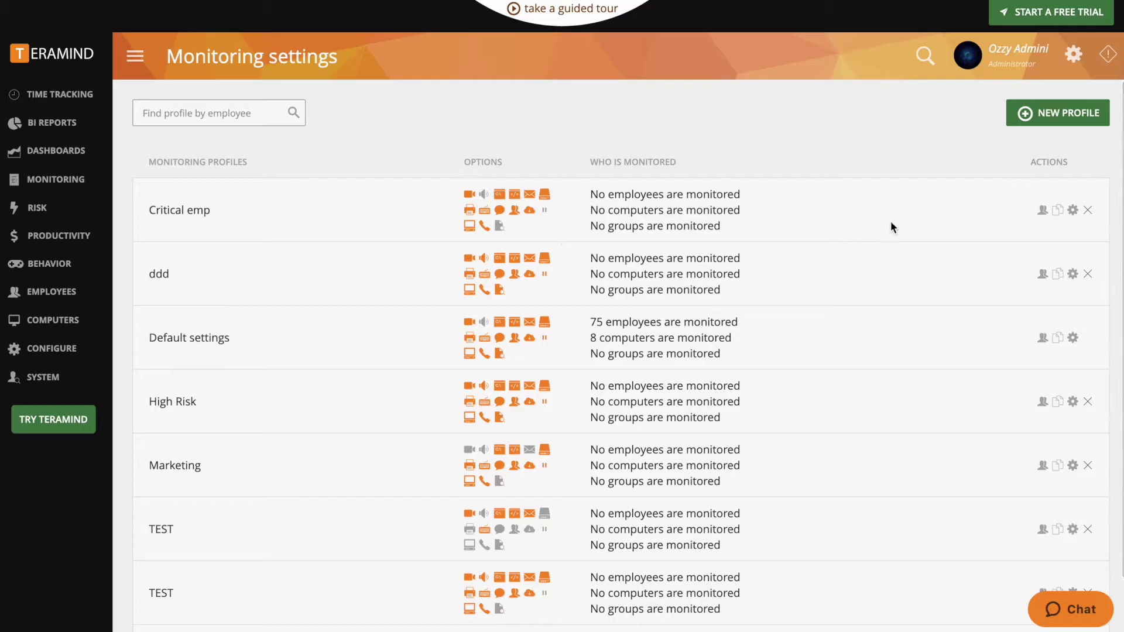
{"action": "left_click", "coordinate": [1071, 212]}
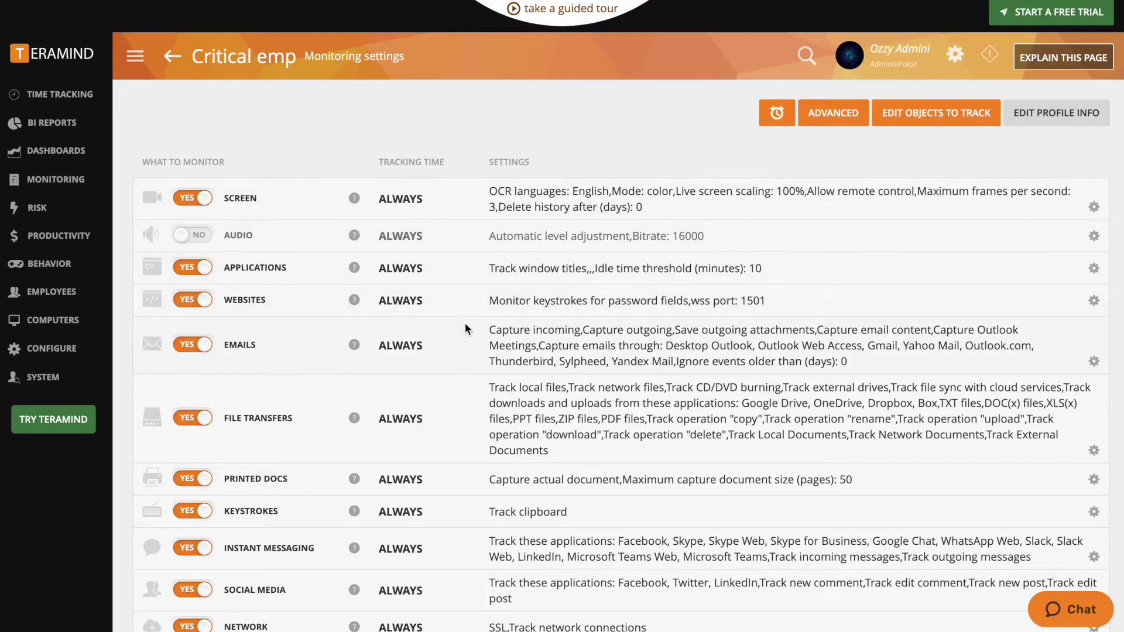
Review the Critical emp profile's Advanced options, including DLP-excluded processes, and close them unchanged.
{"action": "scroll", "coordinate": [462, 332], "scroll_direction": "down", "scroll_amount": 2}
{"action": "scroll", "coordinate": [463, 332], "scroll_direction": "down", "scroll_amount": 1}
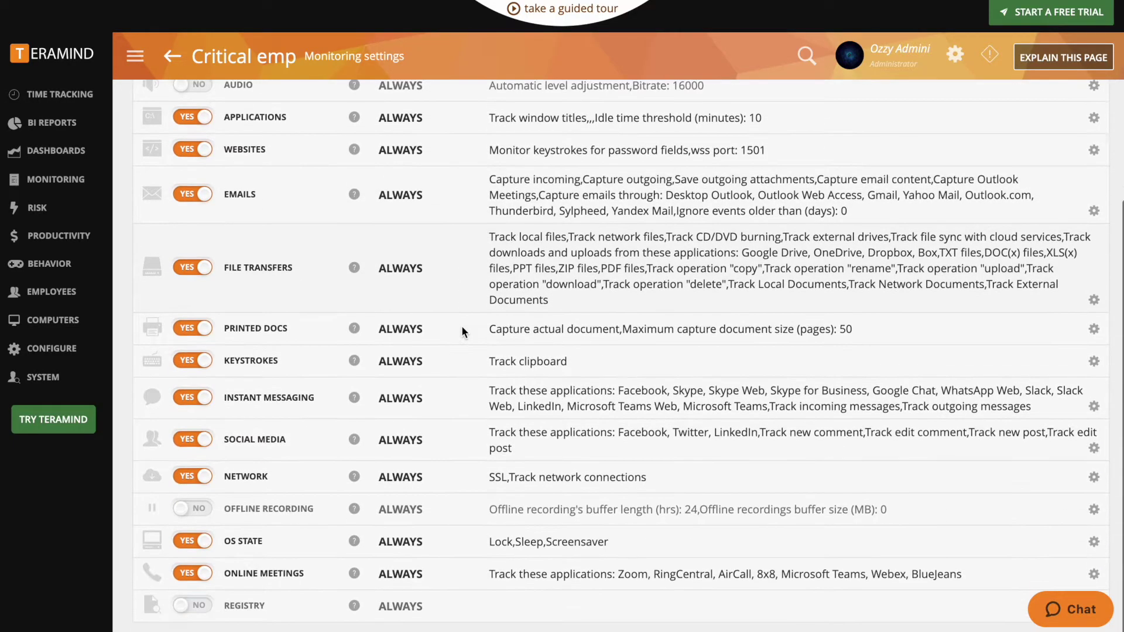
{"action": "scroll", "coordinate": [463, 329], "scroll_direction": "up", "scroll_amount": 3}
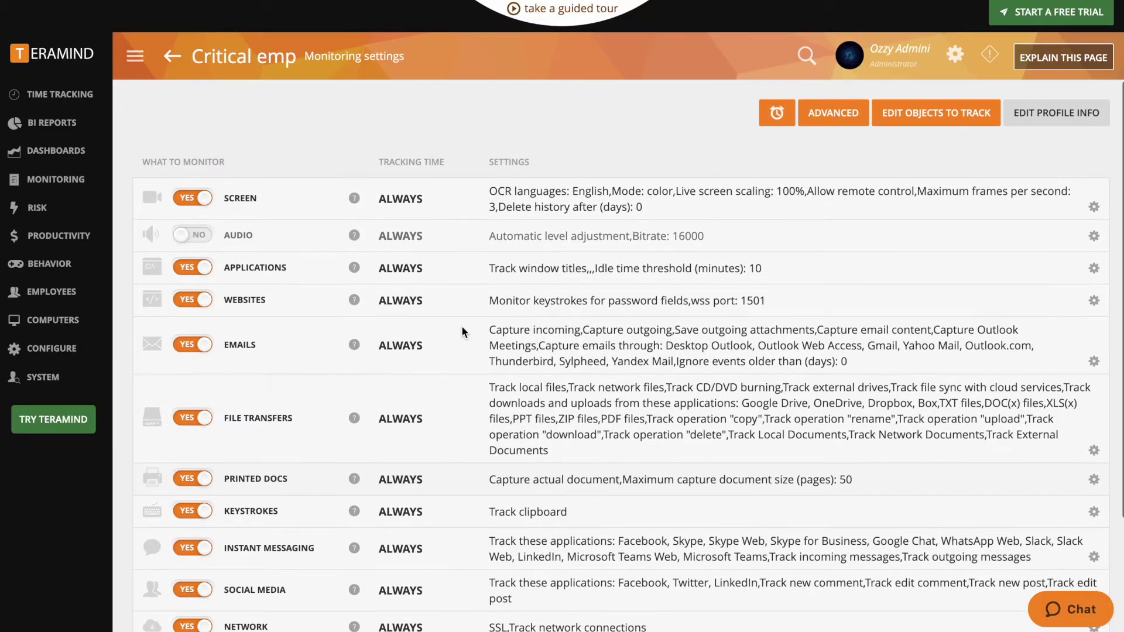
{"action": "left_click", "coordinate": [843, 117]}
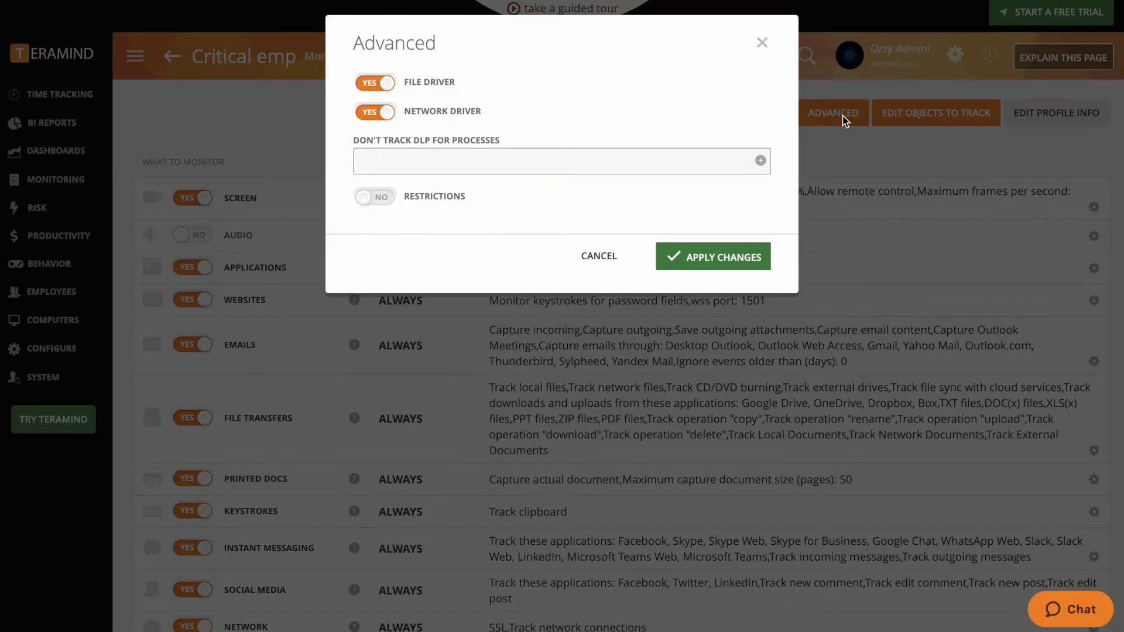
{"action": "left_click", "coordinate": [481, 158]}
{"action": "left_click", "coordinate": [762, 42]}
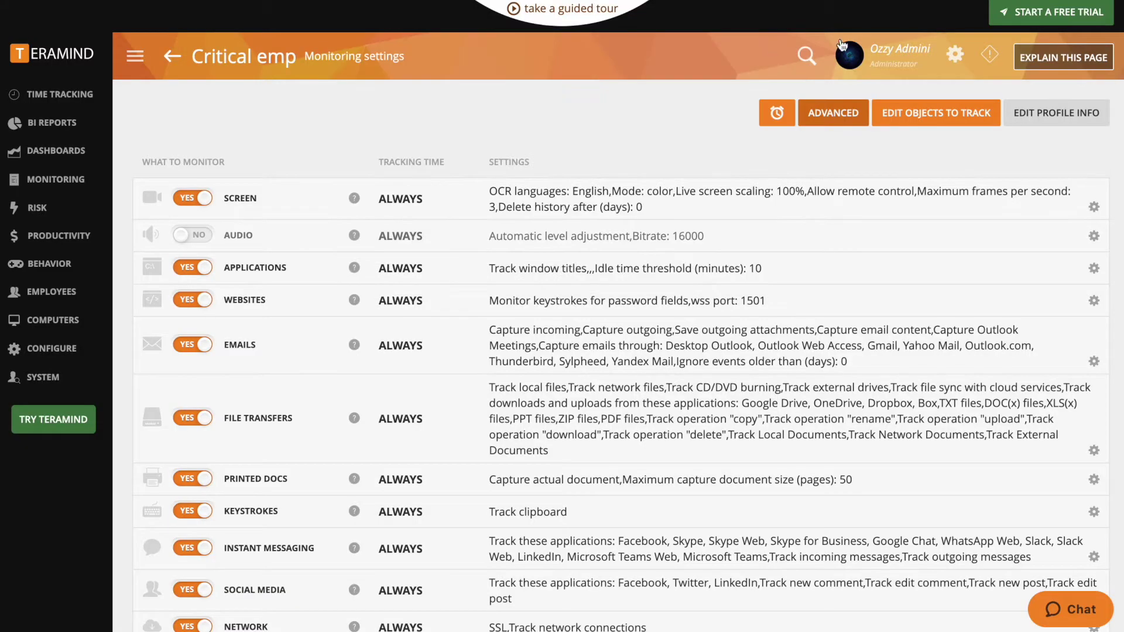
Check the profile's who-to-track and tracking schedule options without changing them.
{"action": "left_click", "coordinate": [950, 113]}
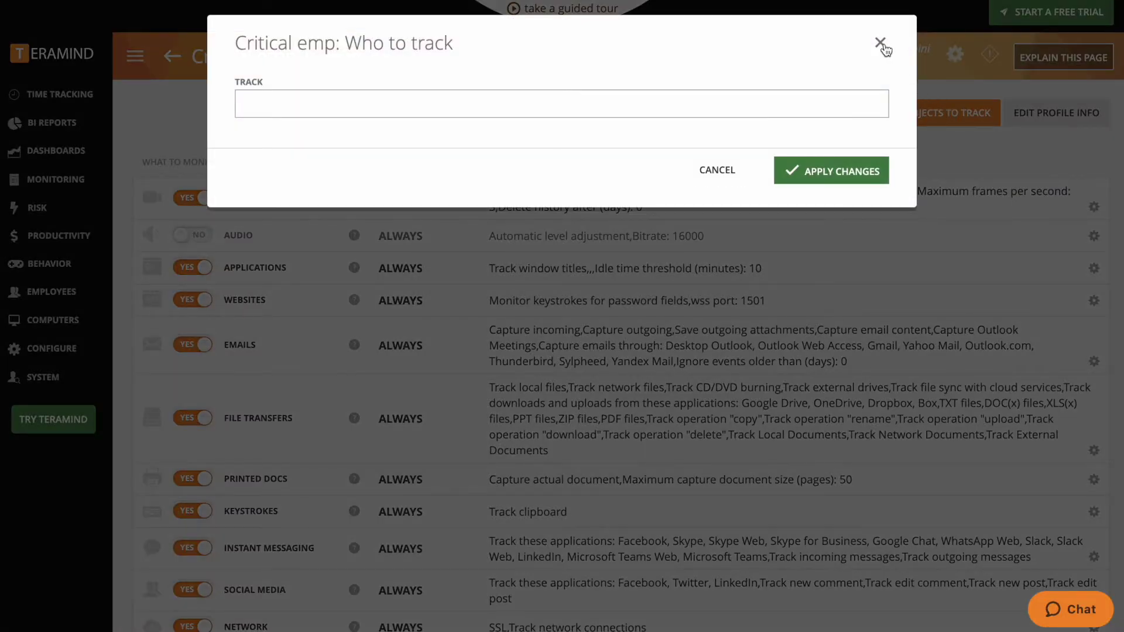
{"action": "left_click", "coordinate": [880, 43]}
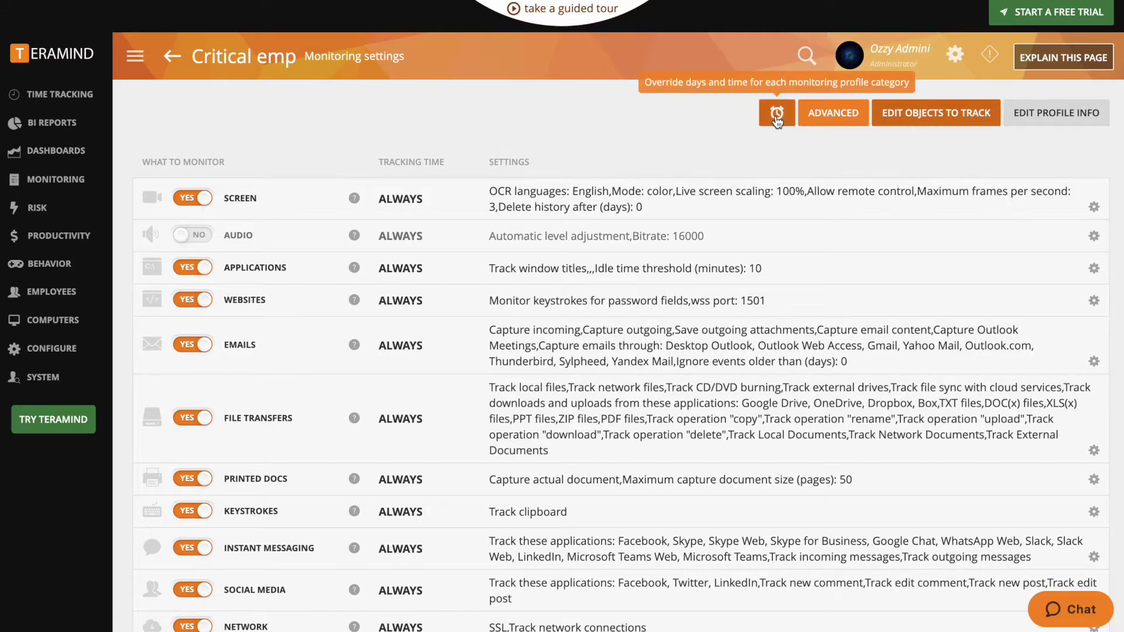
{"action": "left_click", "coordinate": [777, 115]}
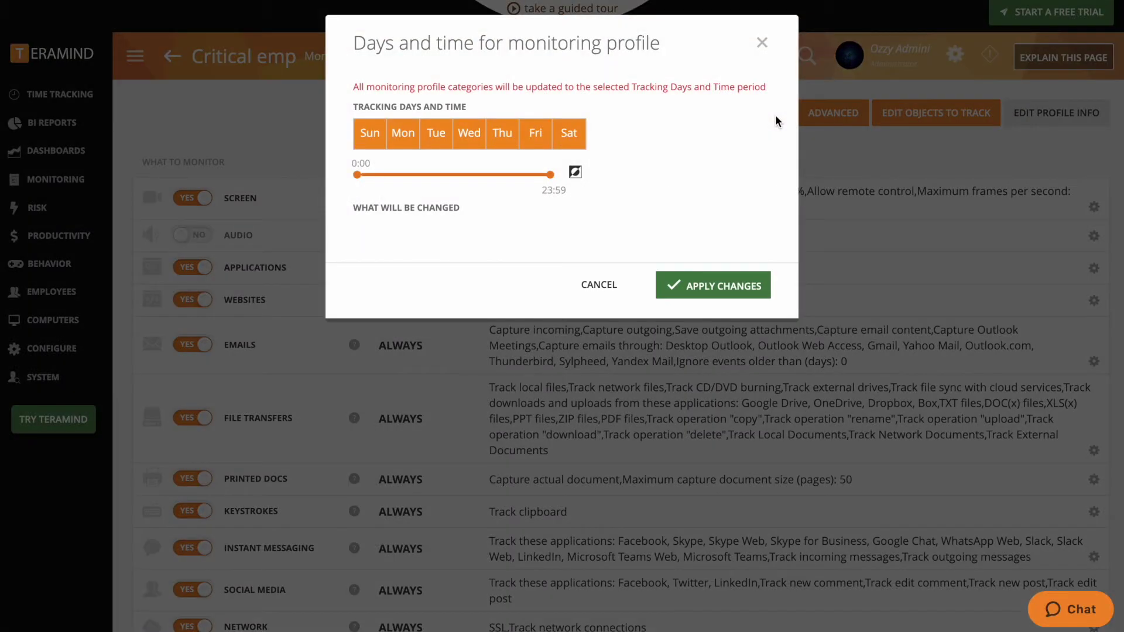
{"action": "left_click", "coordinate": [762, 45]}
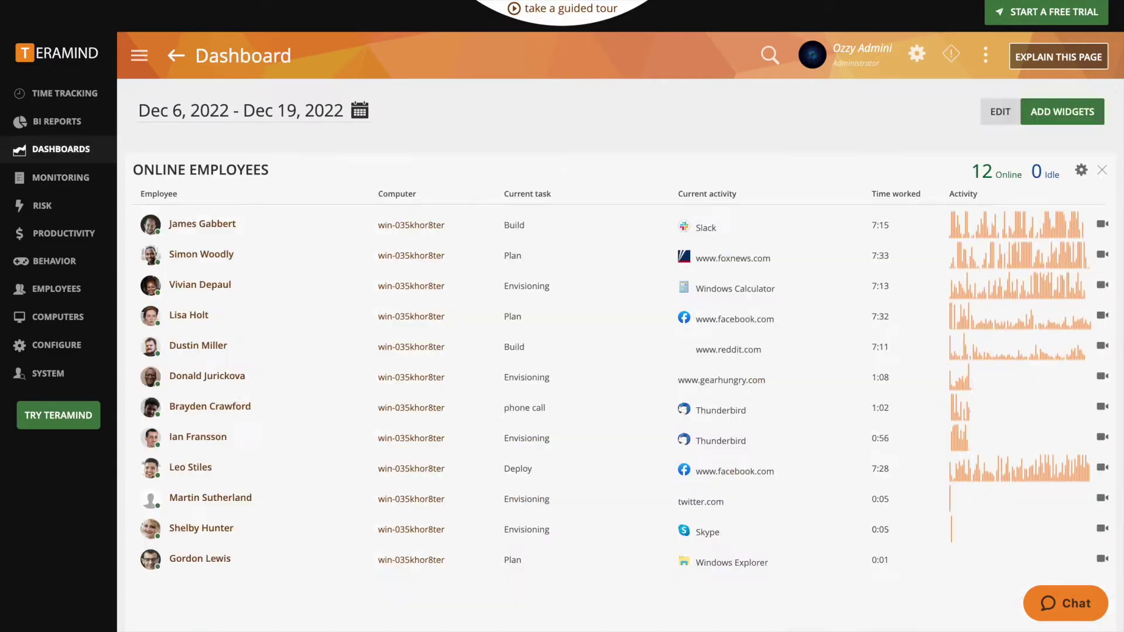
Browse the Login Sessions charts, view the second session's actions, and close the filter panel.
{"action": "scroll", "coordinate": [631, 261], "scroll_direction": "down", "scroll_amount": 5}
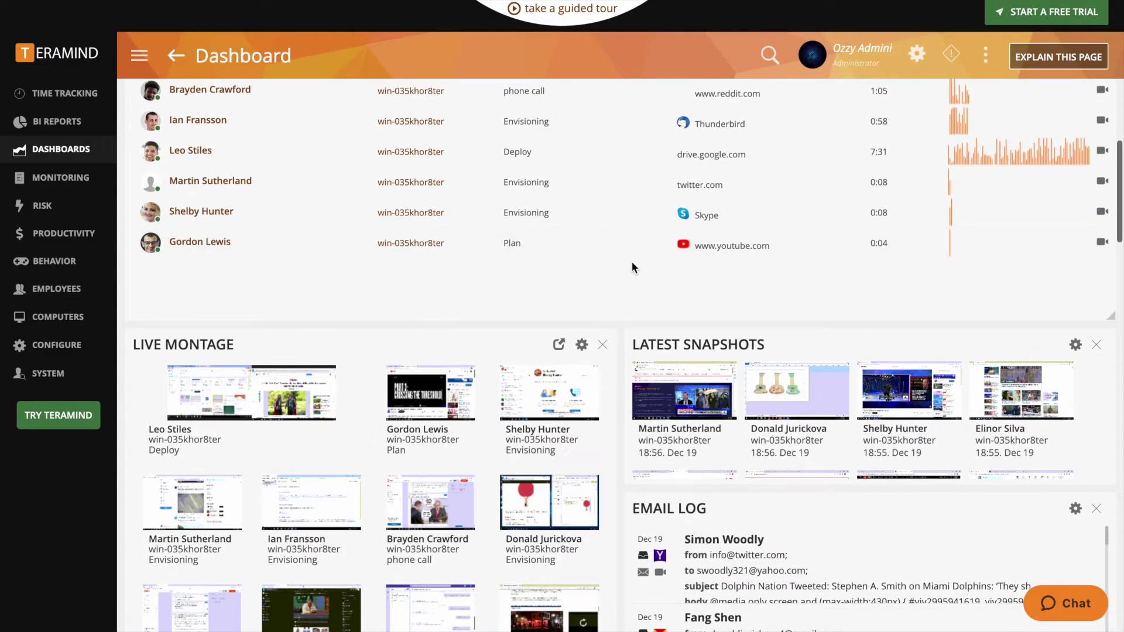
{"action": "scroll", "coordinate": [631, 262], "scroll_direction": "down", "scroll_amount": 2}
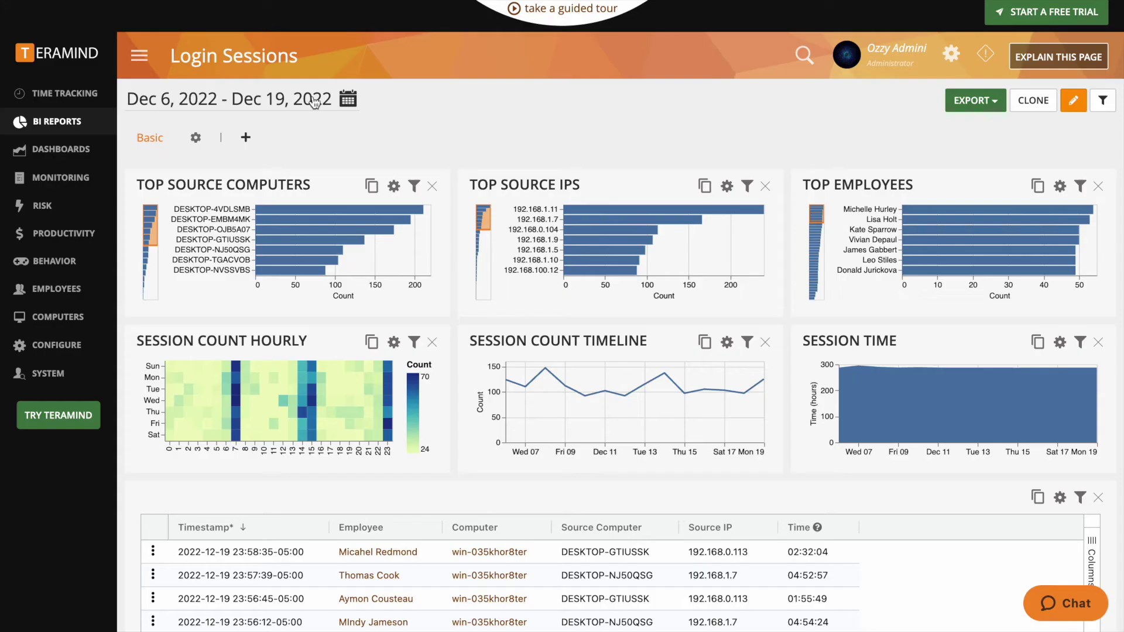
{"action": "scroll", "coordinate": [323, 139], "scroll_direction": "down", "scroll_amount": 3}
{"action": "scroll", "coordinate": [323, 140], "scroll_direction": "down", "scroll_amount": 2}
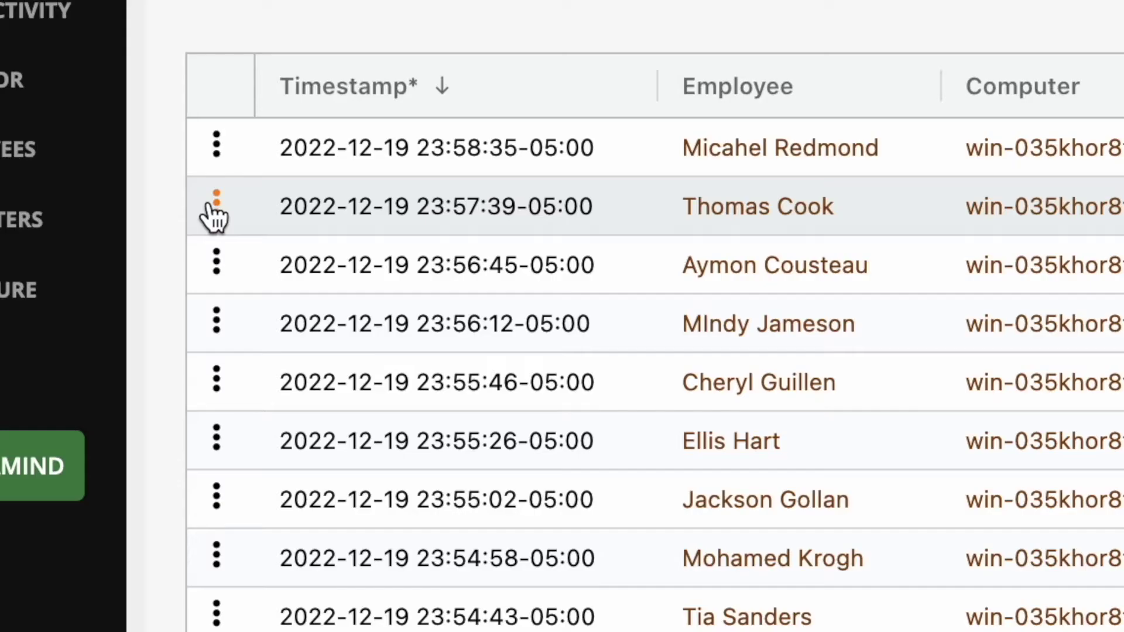
{"action": "left_click", "coordinate": [216, 205]}
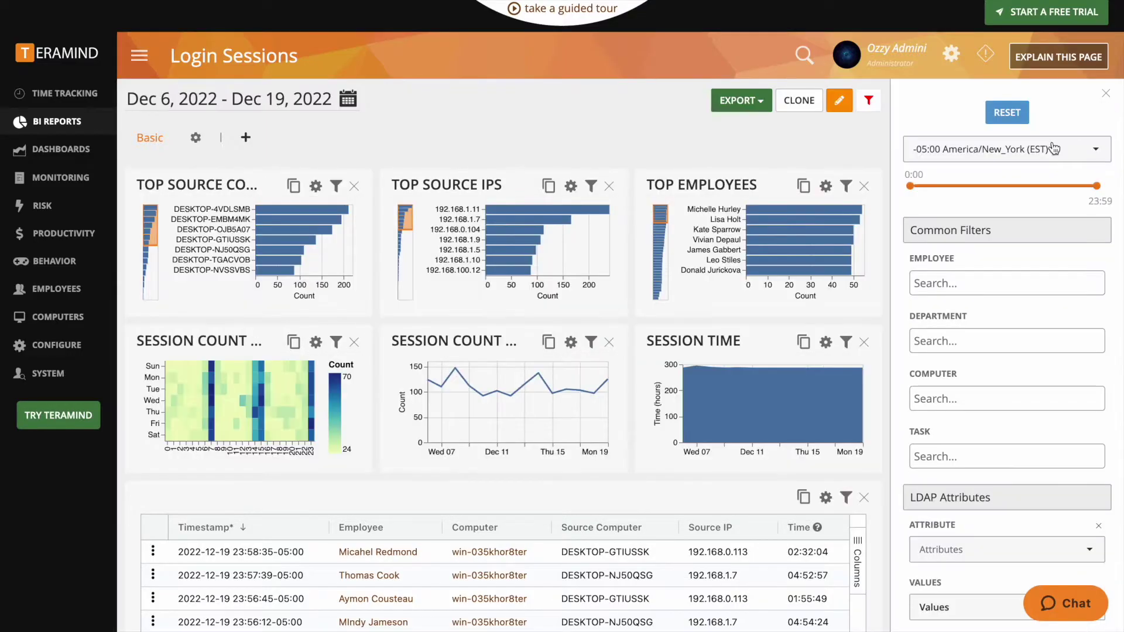
{"action": "scroll", "coordinate": [1041, 155], "scroll_direction": "down", "scroll_amount": 5}
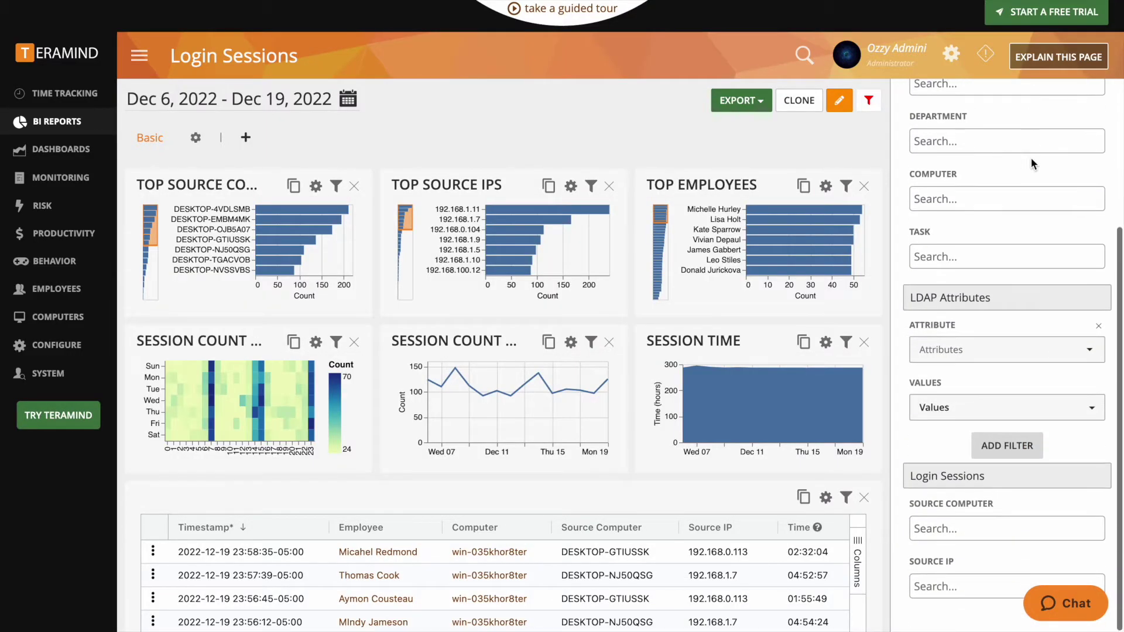
{"action": "scroll", "coordinate": [1031, 157], "scroll_direction": "up", "scroll_amount": 5}
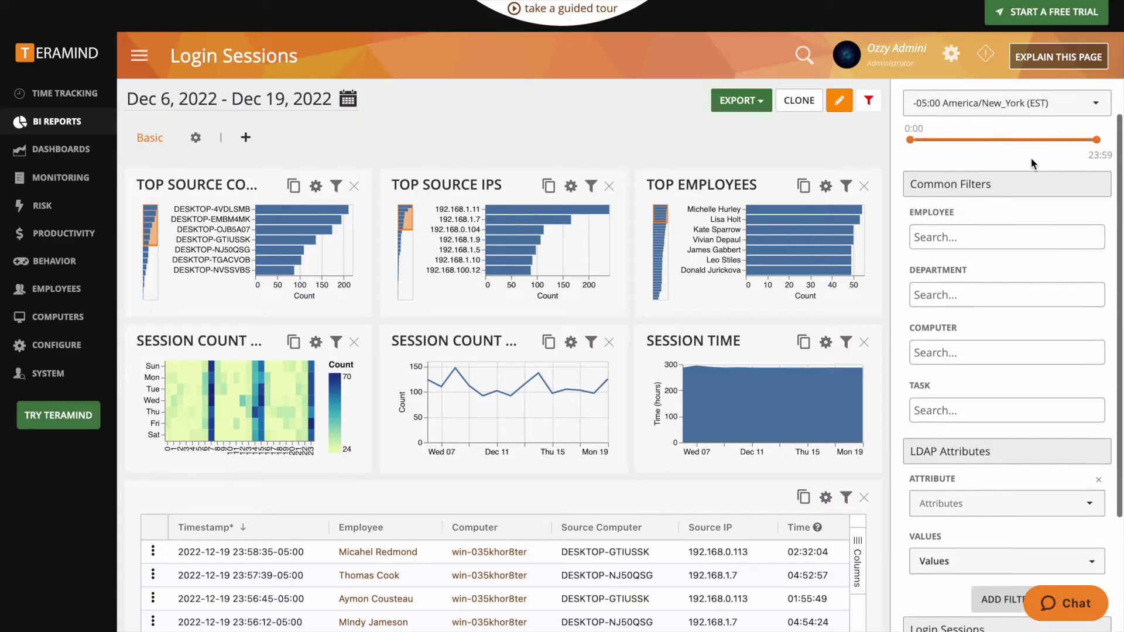
{"action": "left_click", "coordinate": [869, 101]}
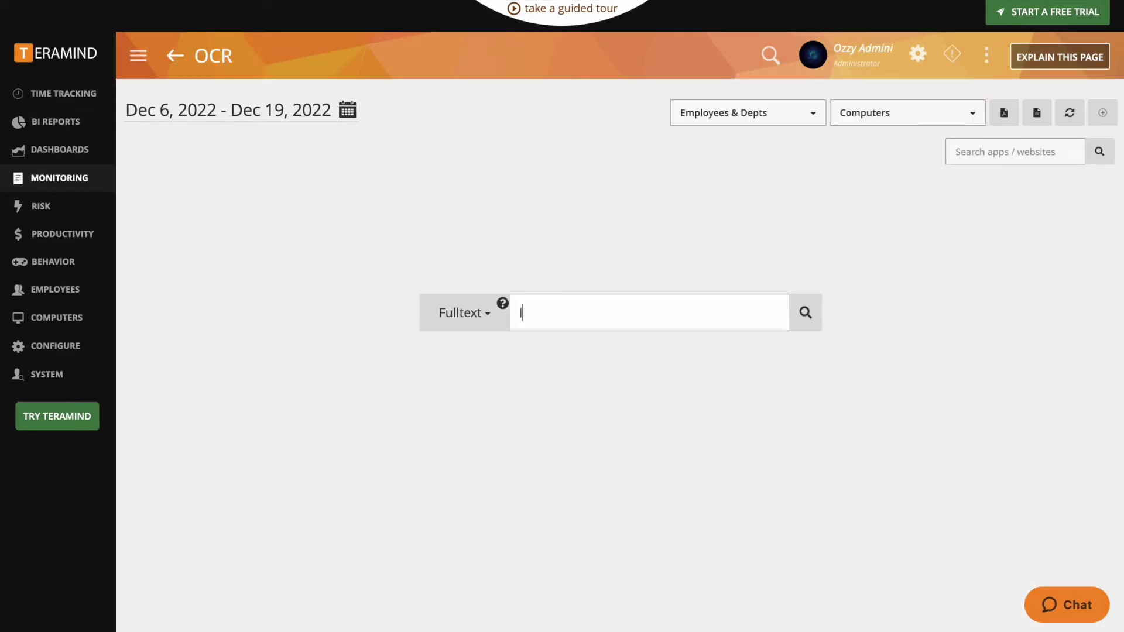
{"action": "type", "text": "legal"}
{"action": "key", "text": "Return"}
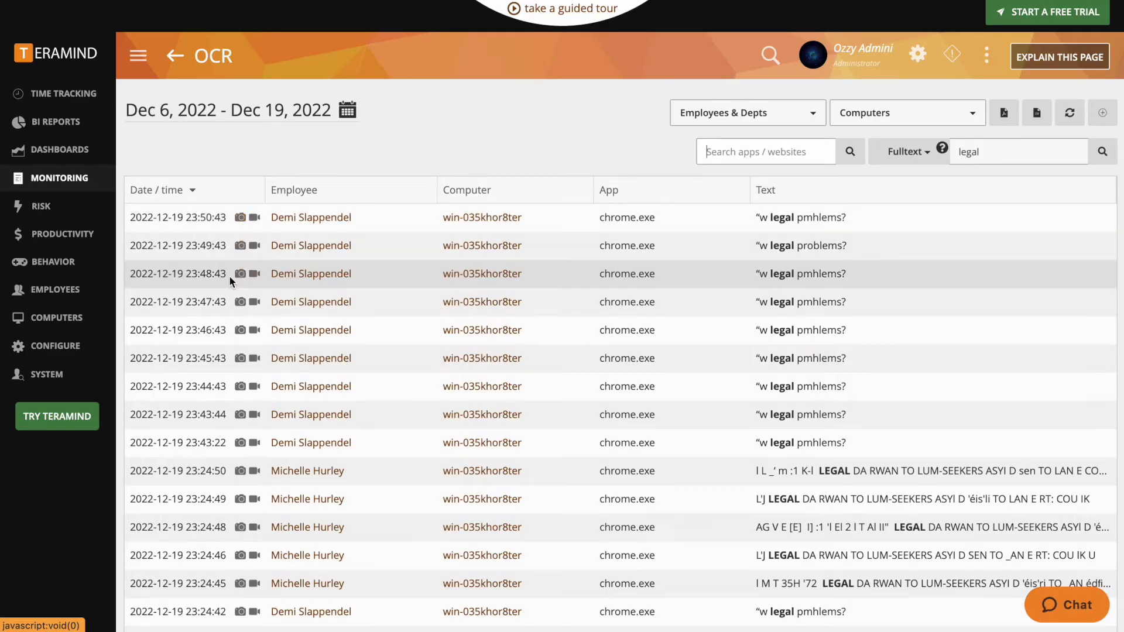
{"action": "scroll", "coordinate": [231, 281], "scroll_direction": "down", "scroll_amount": 1}
{"action": "scroll", "coordinate": [229, 275], "scroll_direction": "down", "scroll_amount": 2}
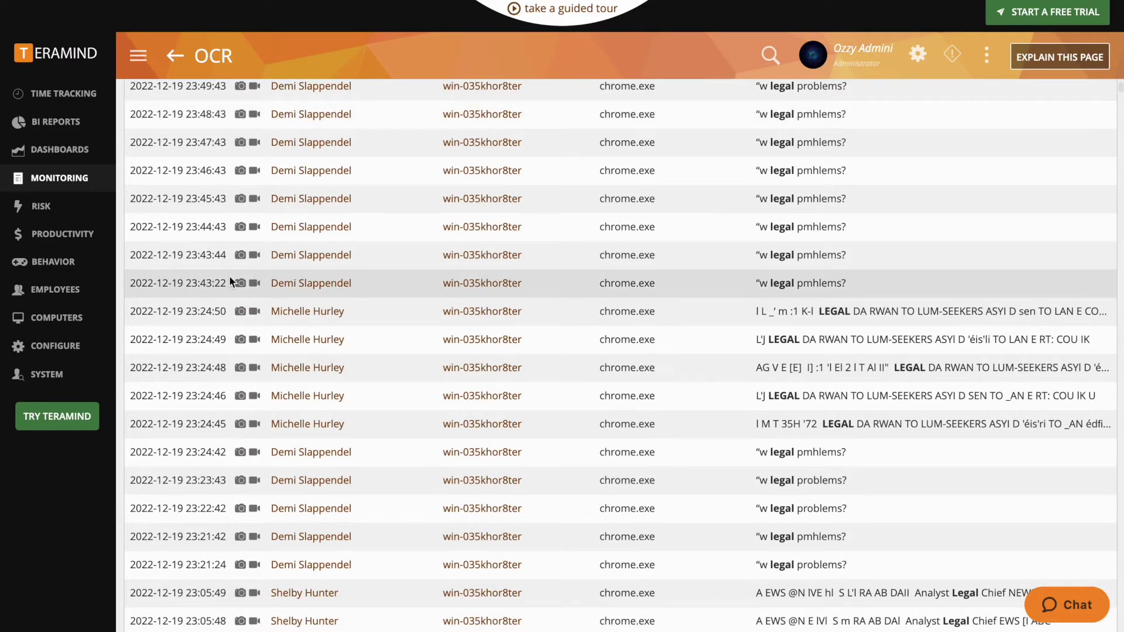
{"action": "scroll", "coordinate": [229, 280], "scroll_direction": "up", "scroll_amount": 2}
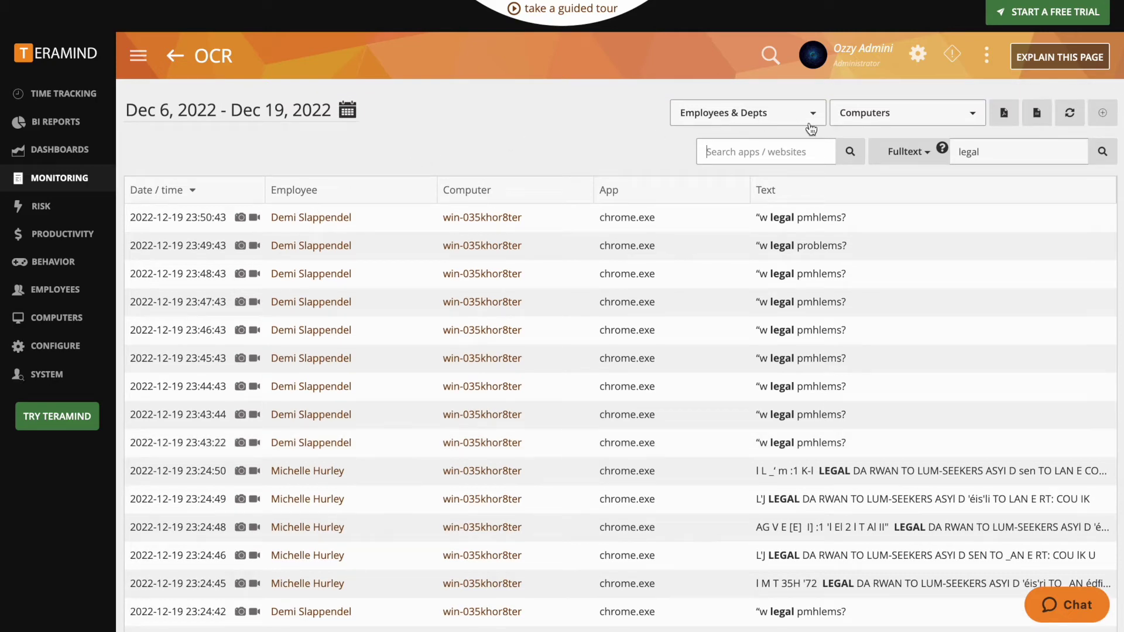
{"action": "left_click", "coordinate": [818, 119]}
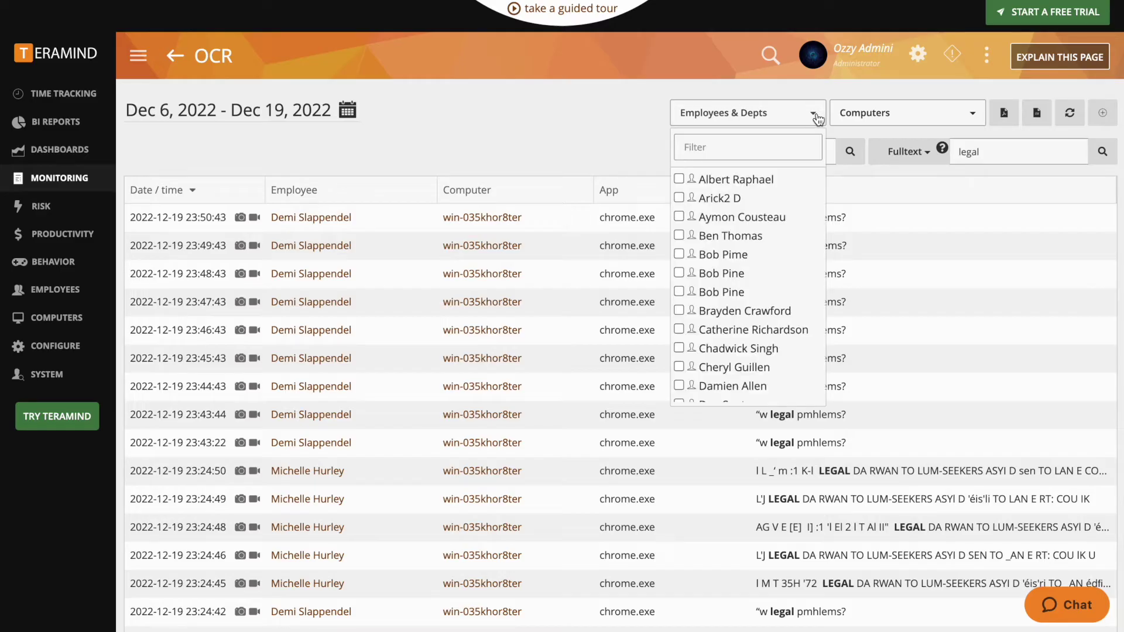
{"action": "left_click", "coordinate": [818, 119]}
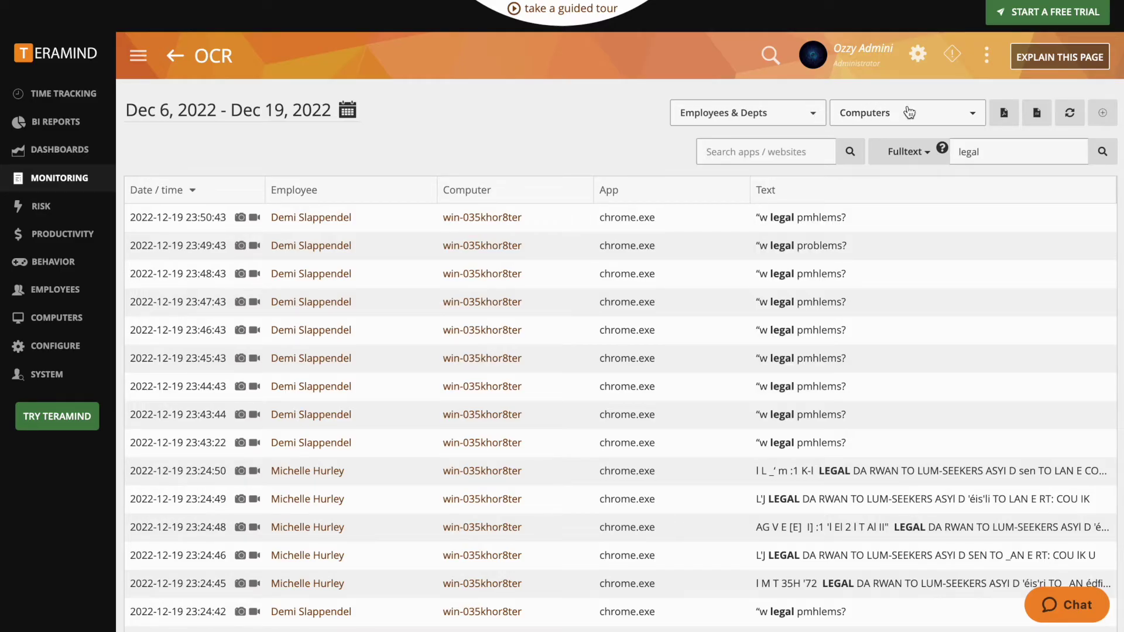
{"action": "left_click", "coordinate": [970, 121]}
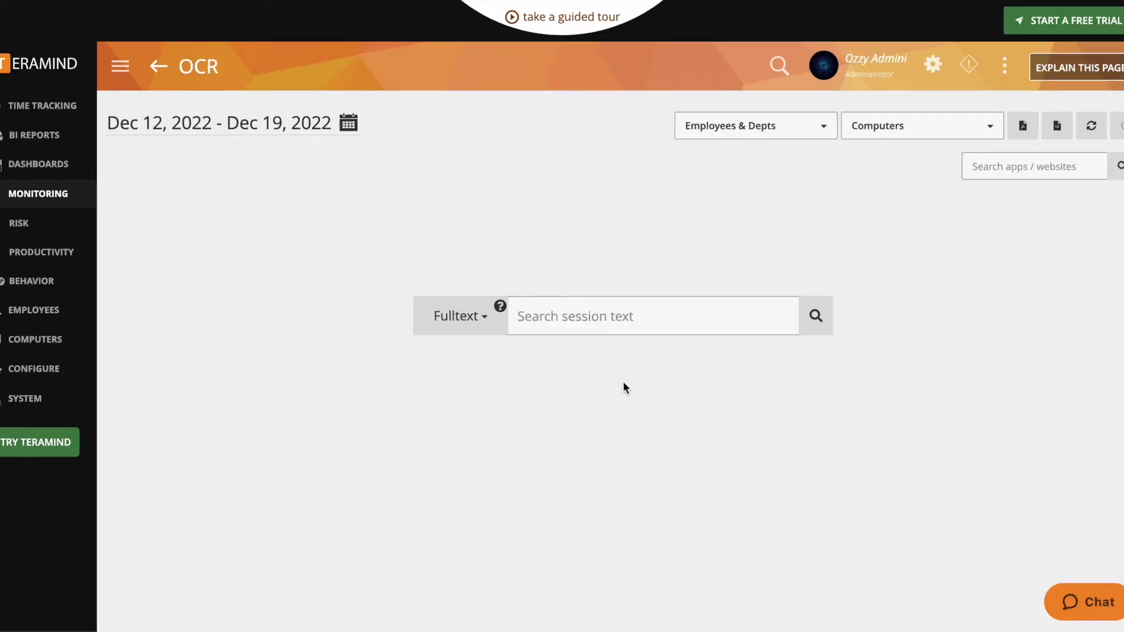
Run a full-text search of captured session text for 'confidential'.
{"action": "left_click", "coordinate": [601, 316]}
{"action": "type", "text": "confidential"}
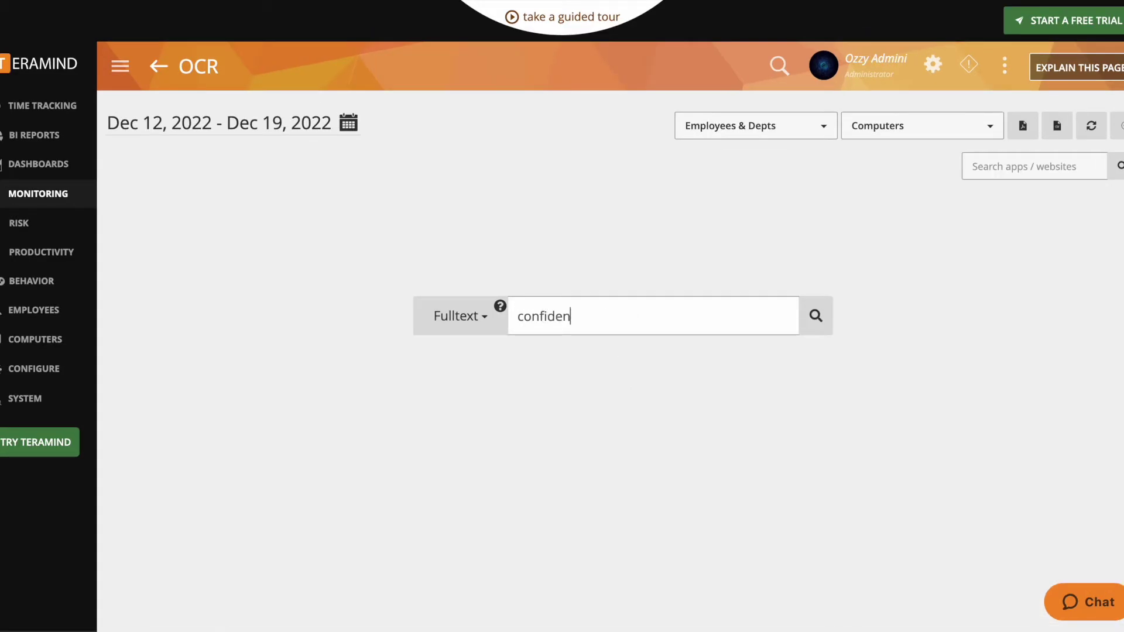
{"action": "key", "text": "Return"}
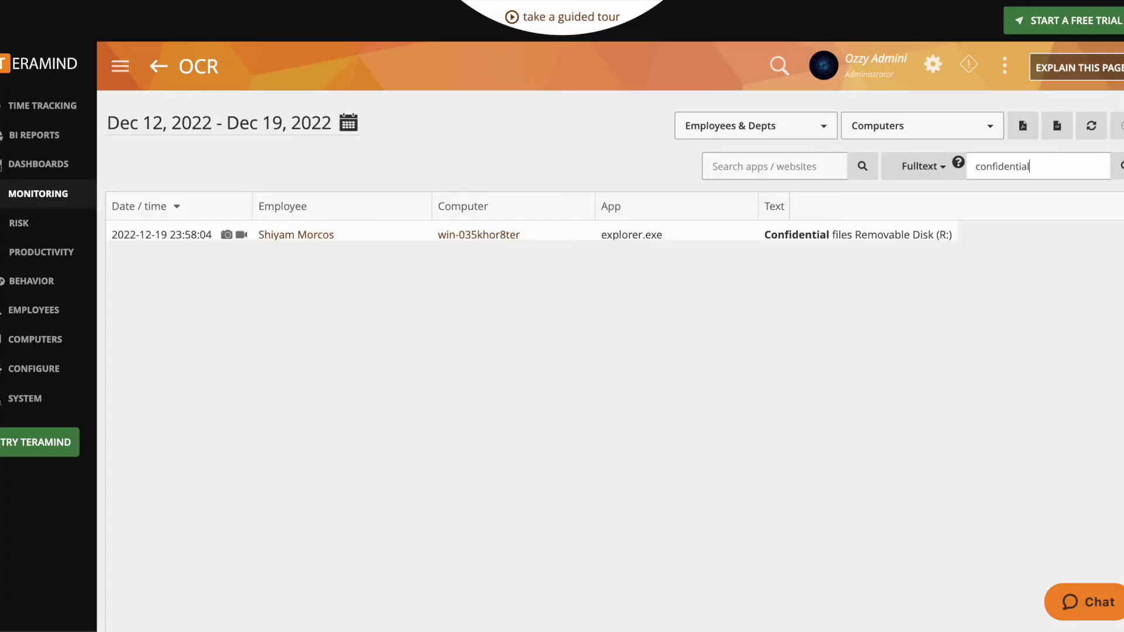
Browse the matches and open the Confidential files screenshot from the removable disk.
{"action": "scroll", "coordinate": [633, 205], "scroll_direction": "down", "scroll_amount": 2}
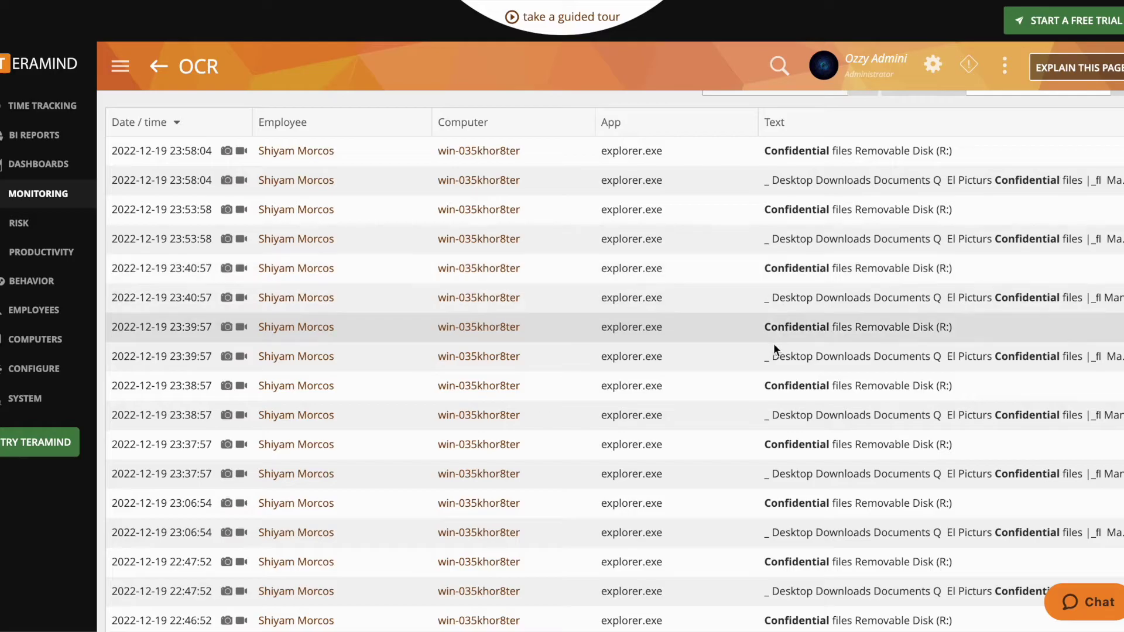
{"action": "scroll", "coordinate": [774, 362], "scroll_direction": "down", "scroll_amount": 5}
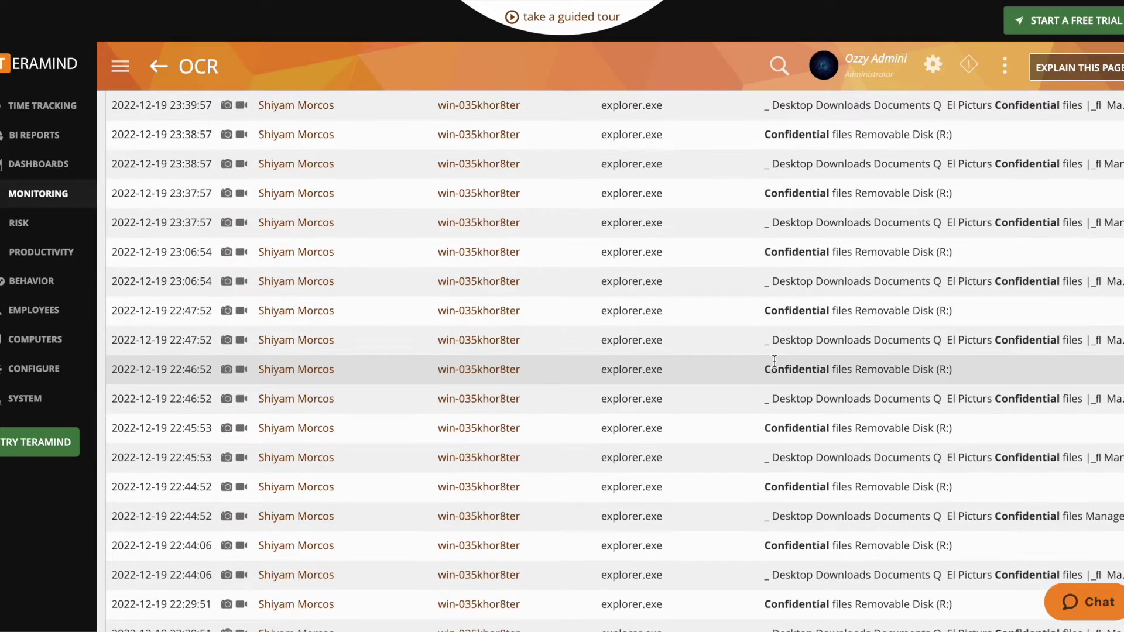
{"action": "scroll", "coordinate": [773, 360], "scroll_direction": "down", "scroll_amount": 14}
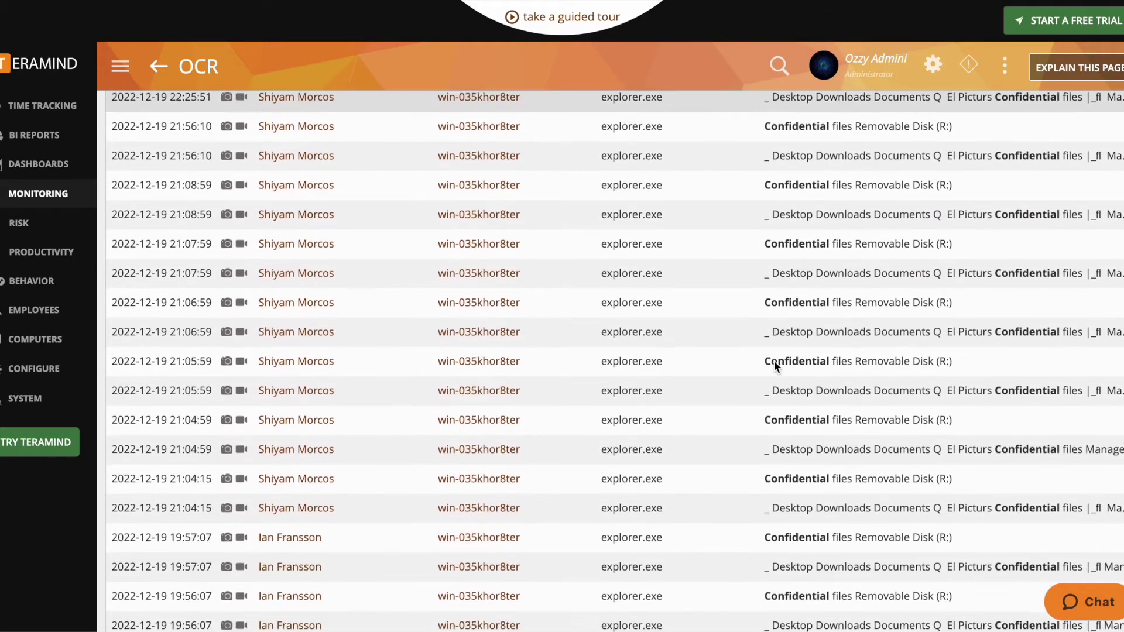
{"action": "scroll", "coordinate": [773, 361], "scroll_direction": "down", "scroll_amount": 2}
{"action": "scroll", "coordinate": [774, 360], "scroll_direction": "down", "scroll_amount": 5}
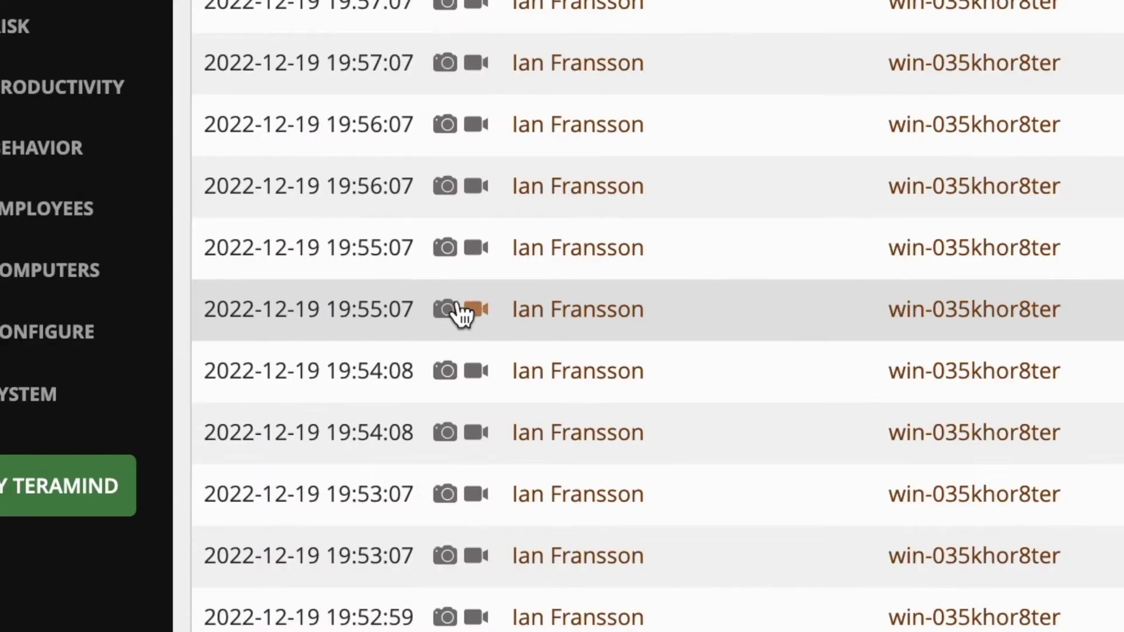
{"action": "left_click", "coordinate": [449, 310]}
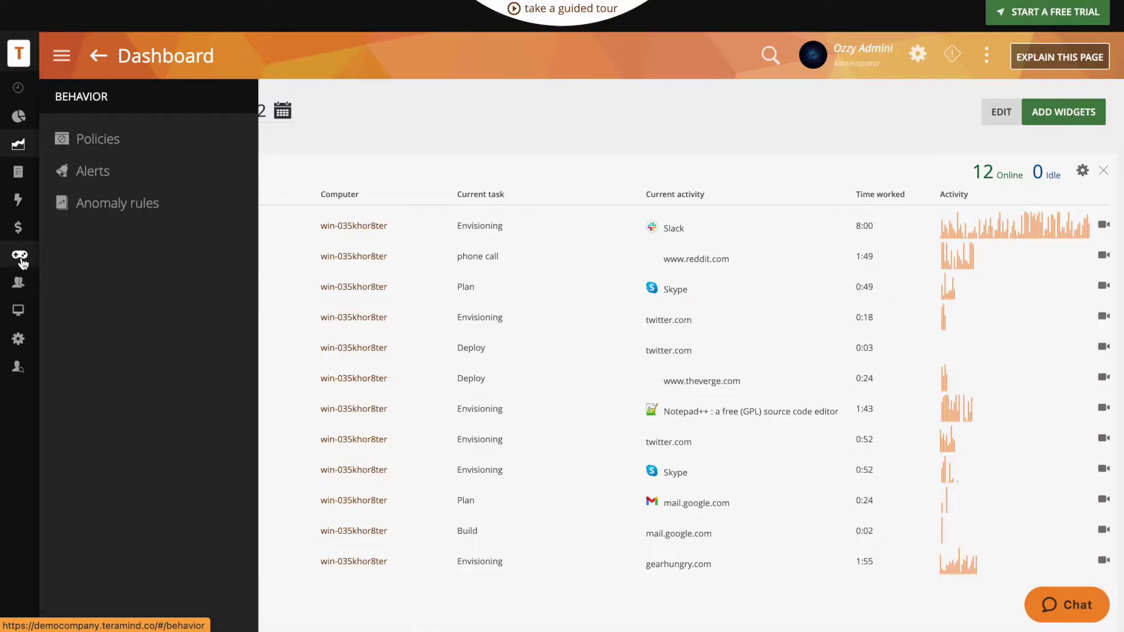
Open Behavior Policies and view the Mac Keystrokes Rule summary.
{"action": "left_click", "coordinate": [77, 140]}
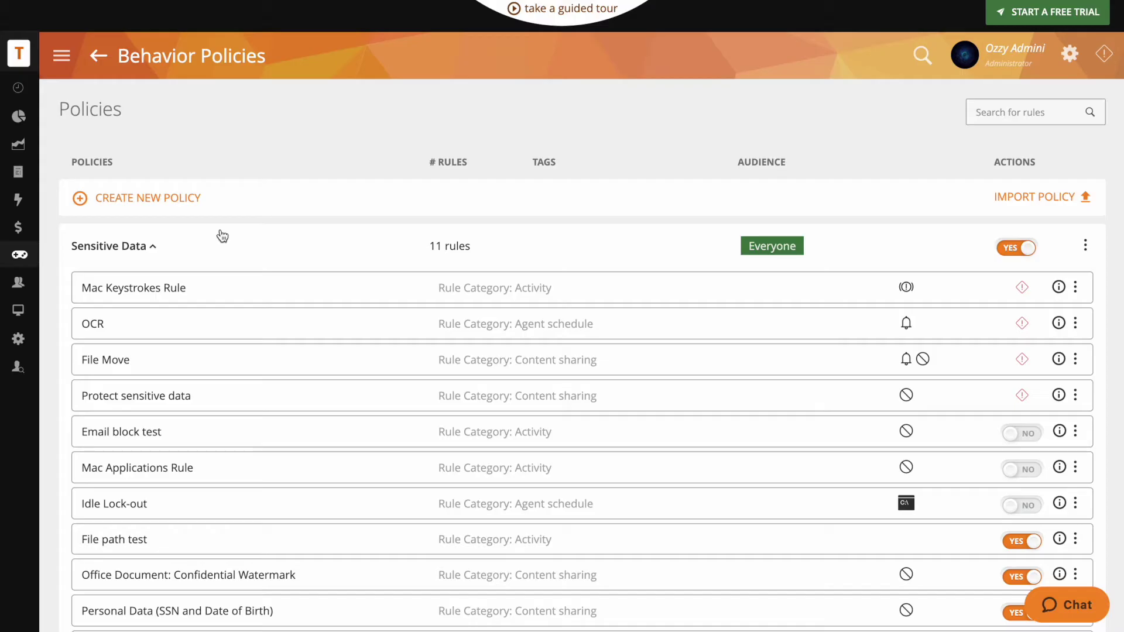
{"action": "scroll", "coordinate": [221, 317], "scroll_direction": "down", "scroll_amount": 5}
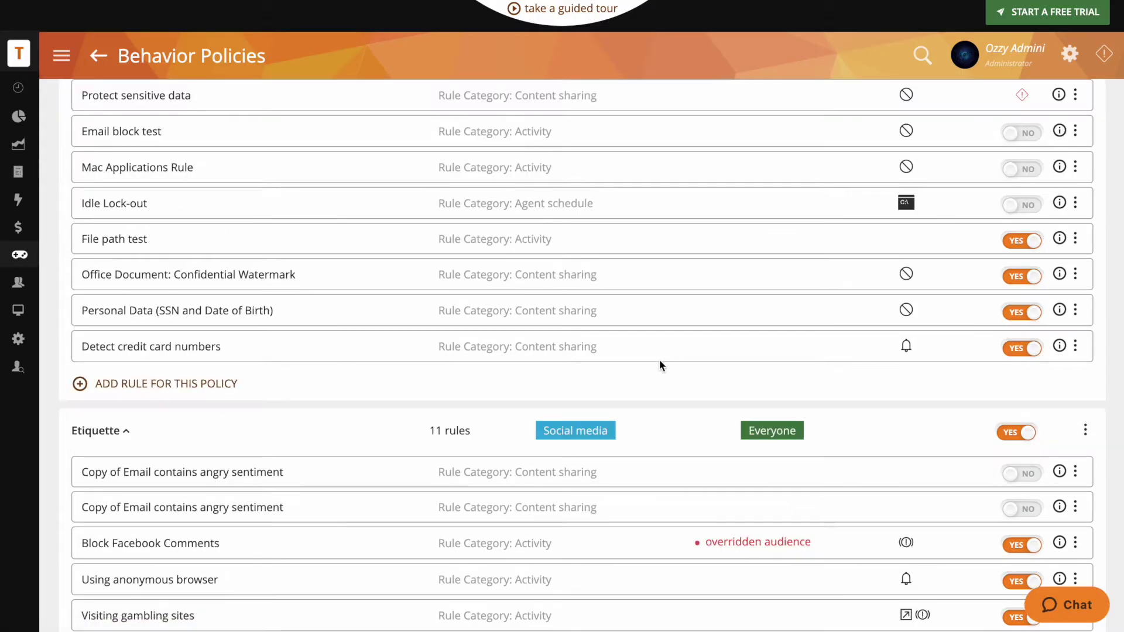
{"action": "scroll", "coordinate": [659, 360], "scroll_direction": "up", "scroll_amount": 3}
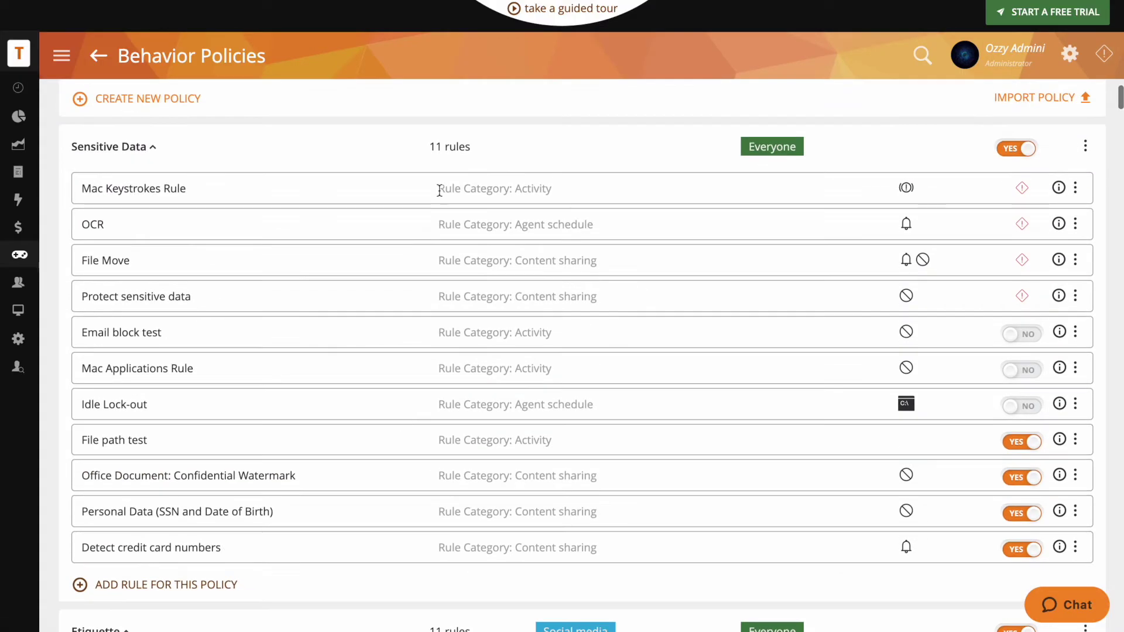
{"action": "left_click", "coordinate": [1059, 187]}
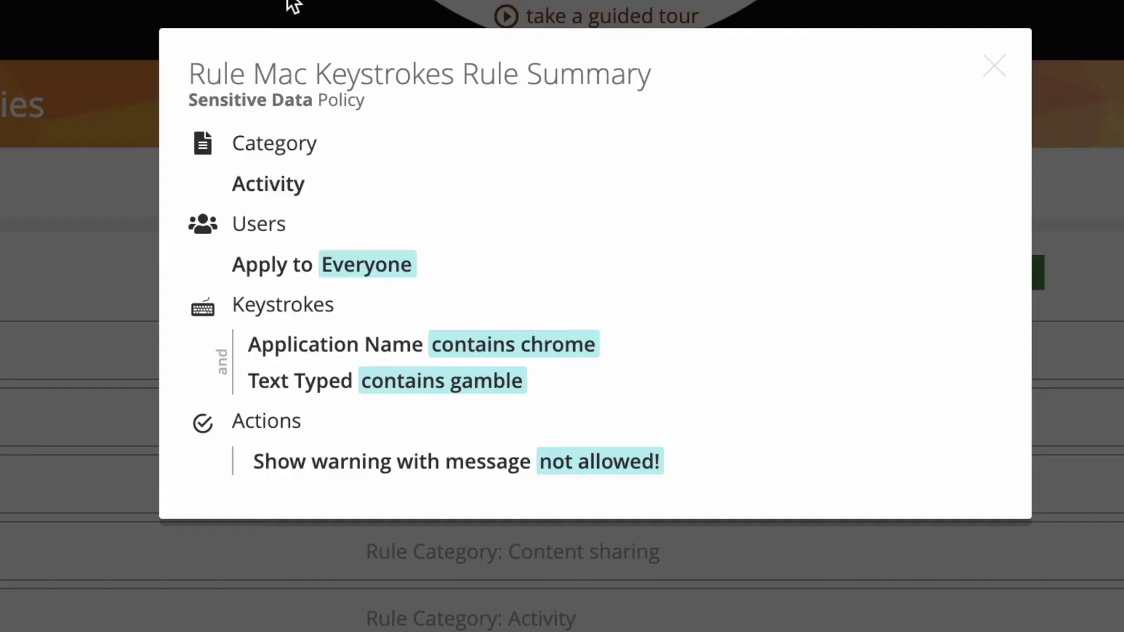
{"action": "left_click", "coordinate": [96, 268]}
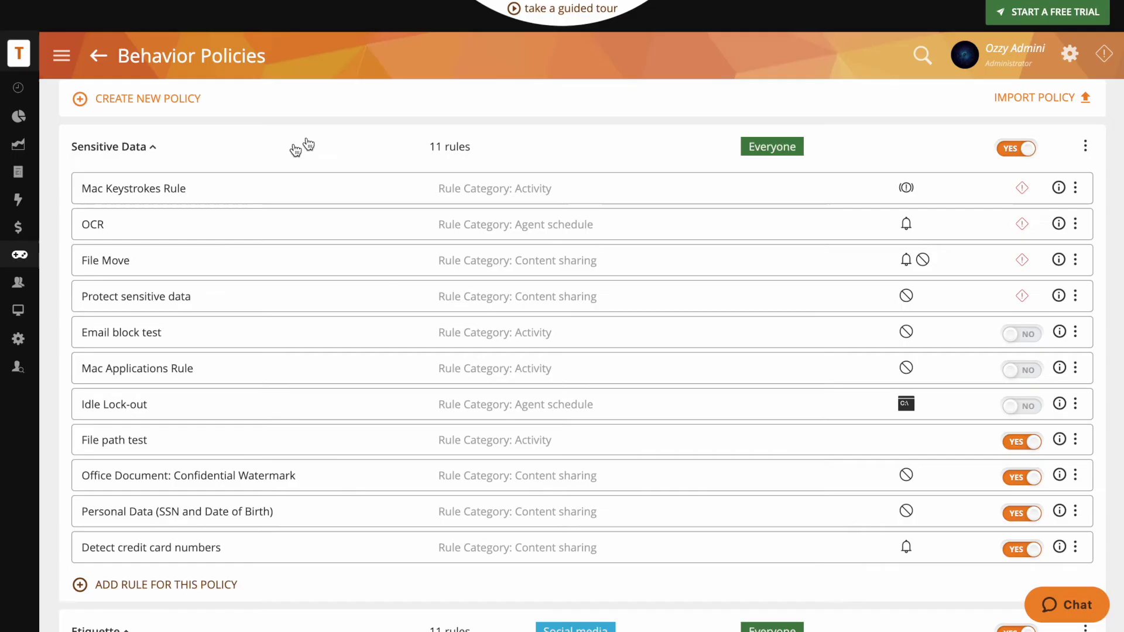
View the Protect sensitive data and Office Document: Confidential Watermark rule summaries.
{"action": "left_click", "coordinate": [1059, 296]}
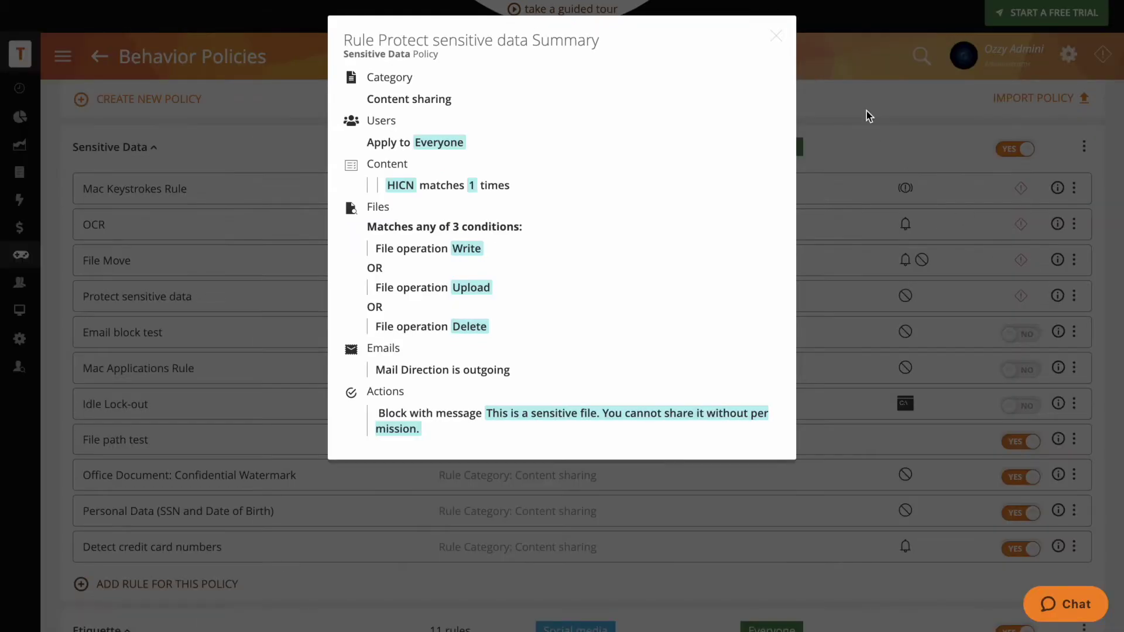
{"action": "left_click", "coordinate": [776, 36]}
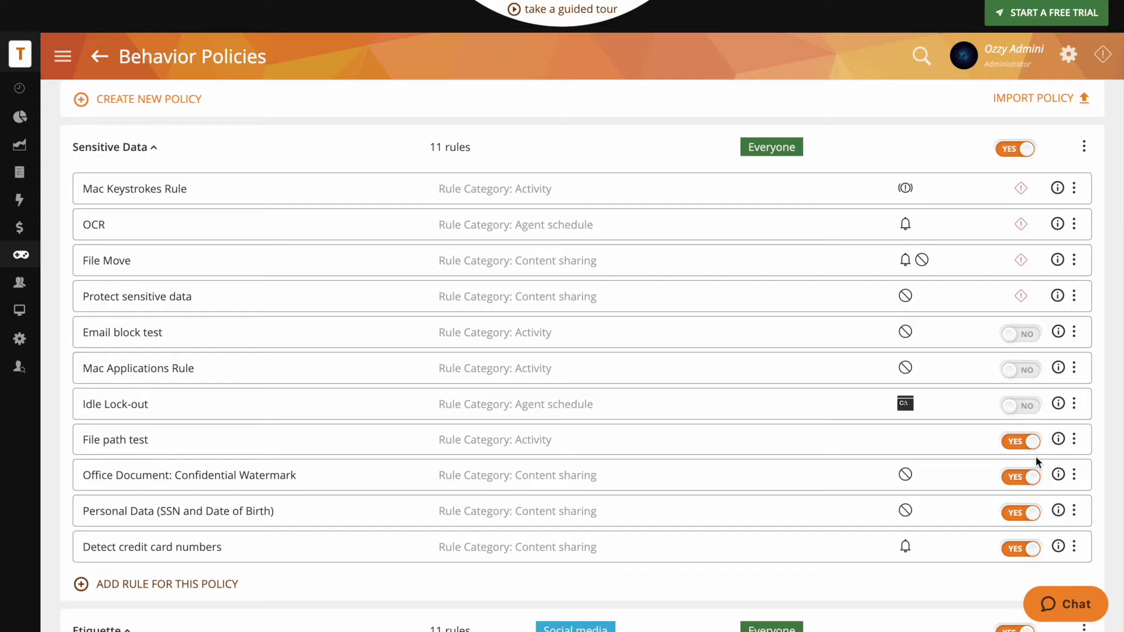
{"action": "left_click", "coordinate": [1058, 475]}
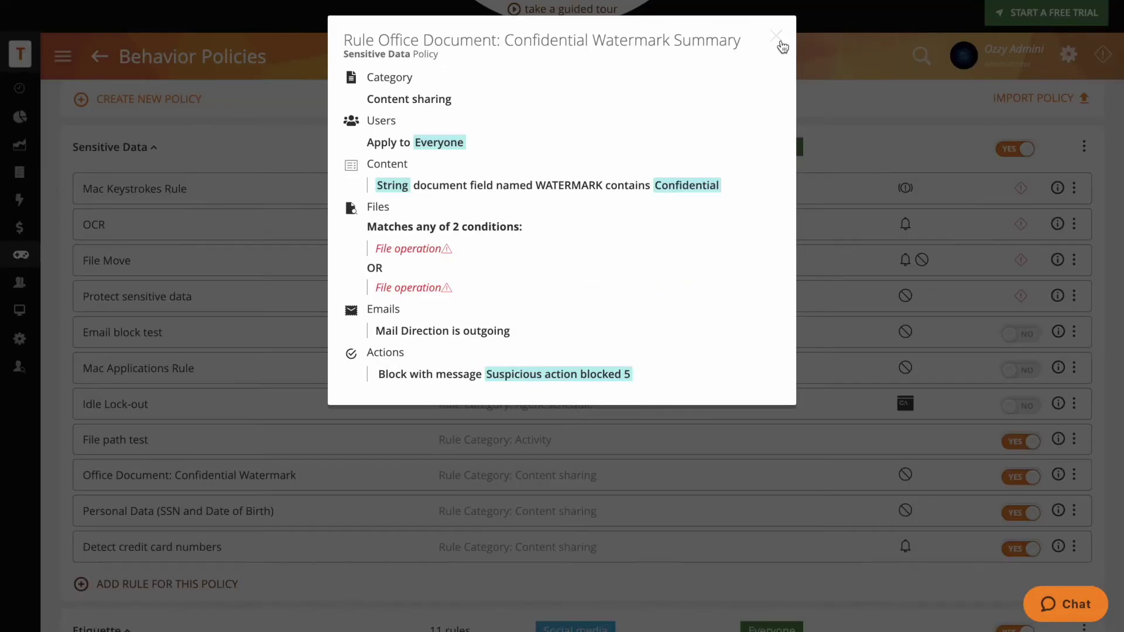
{"action": "left_click", "coordinate": [783, 46]}
View and close the Using anonymous browser rule summary.
{"action": "scroll", "coordinate": [890, 263], "scroll_direction": "down", "scroll_amount": 5}
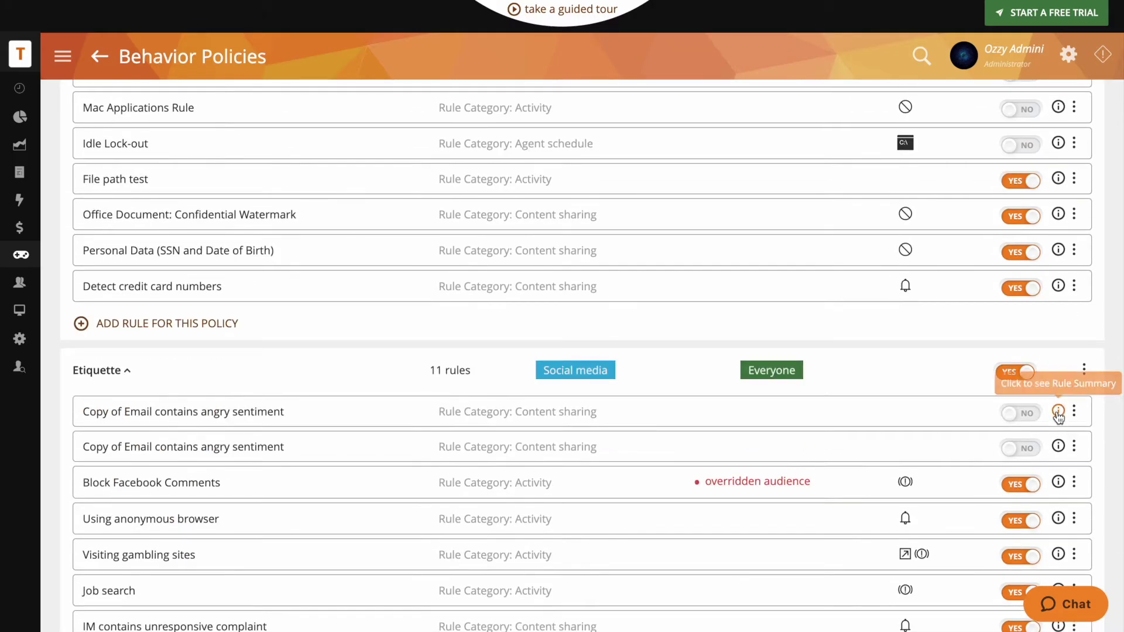
{"action": "scroll", "coordinate": [1058, 415], "scroll_direction": "down", "scroll_amount": 3}
{"action": "left_click", "coordinate": [1060, 381]}
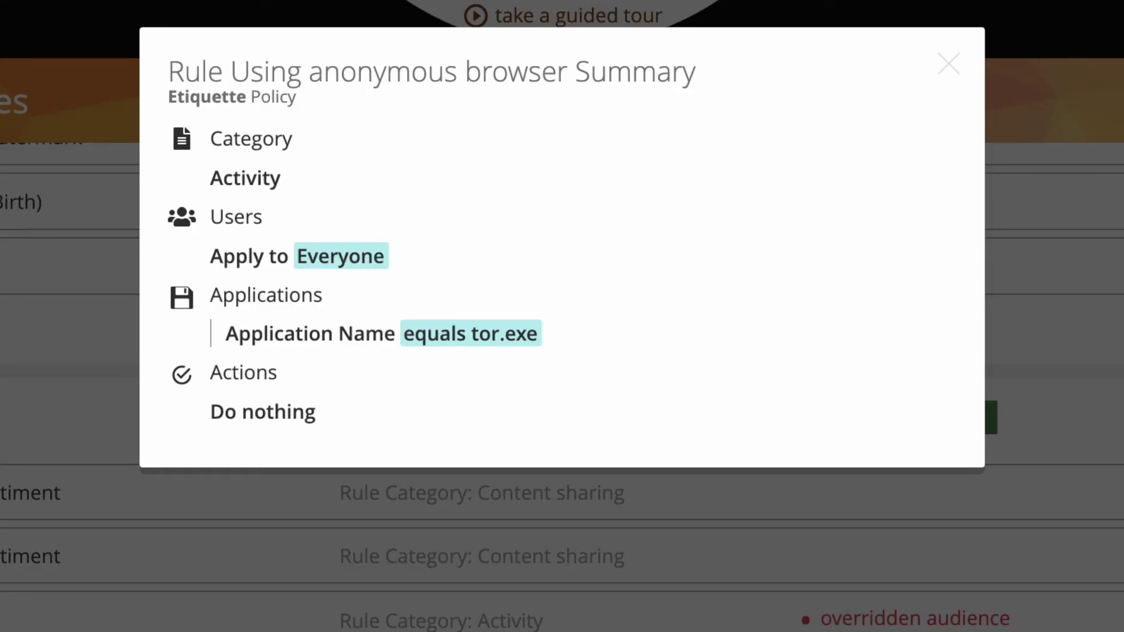
{"action": "left_click", "coordinate": [951, 65]}
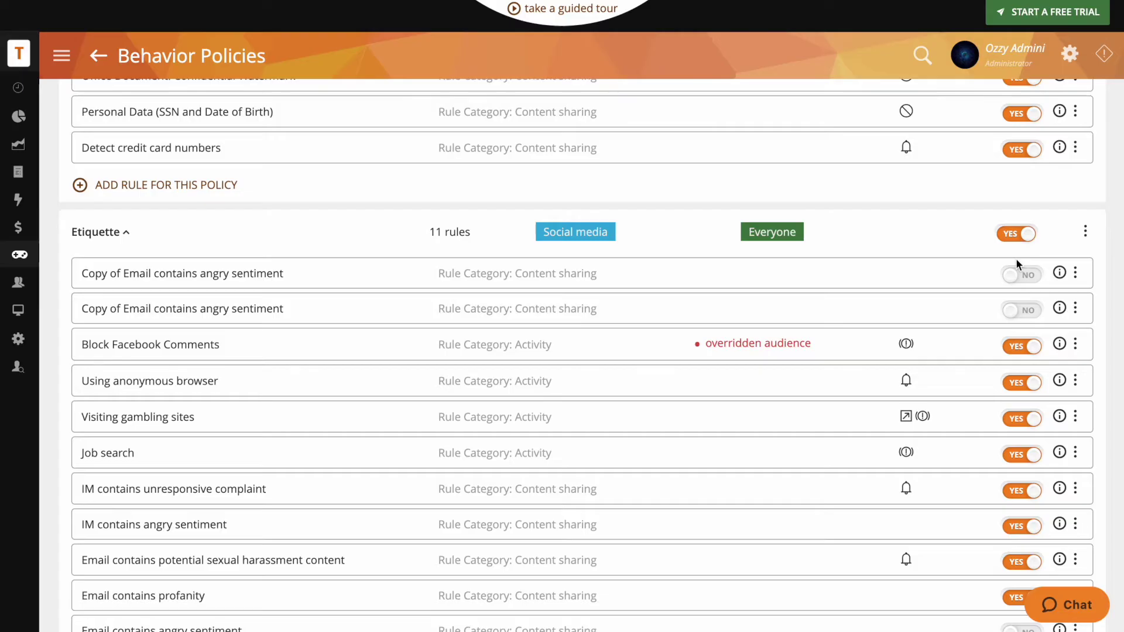
{"action": "scroll", "coordinate": [143, 402], "scroll_direction": "down", "scroll_amount": 15}
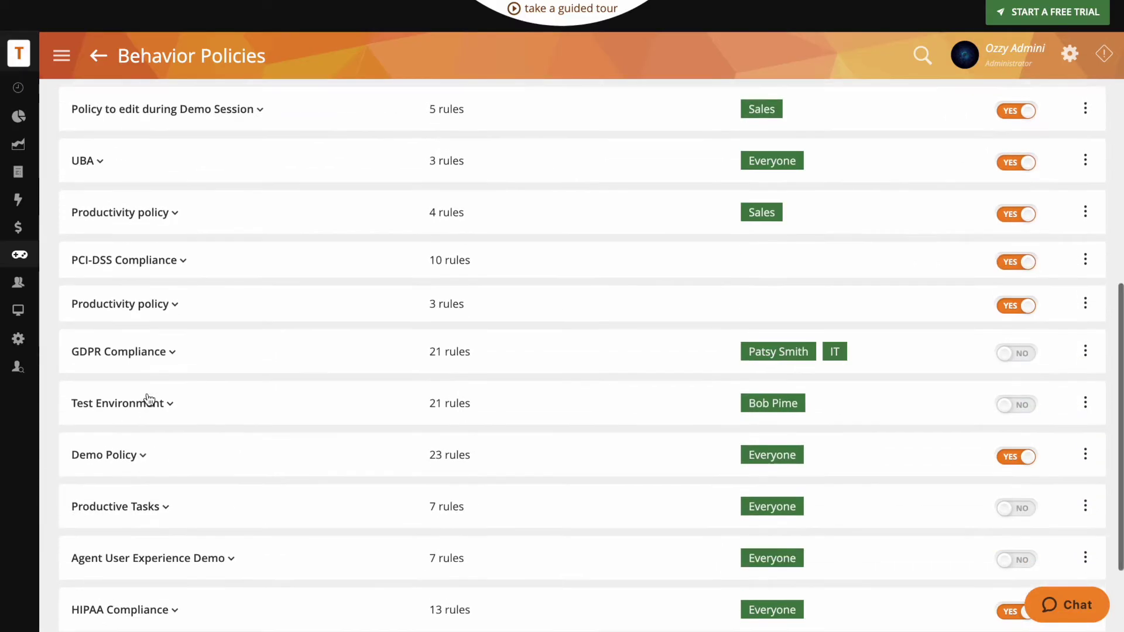
{"action": "scroll", "coordinate": [147, 400], "scroll_direction": "up", "scroll_amount": 15}
Expand the Sensitive Data, Etiquette, PCI-DSS Compliance, Sample Rules and NewTest policies.
{"action": "left_click", "coordinate": [149, 243]}
{"action": "scroll", "coordinate": [150, 238], "scroll_direction": "down", "scroll_amount": 6}
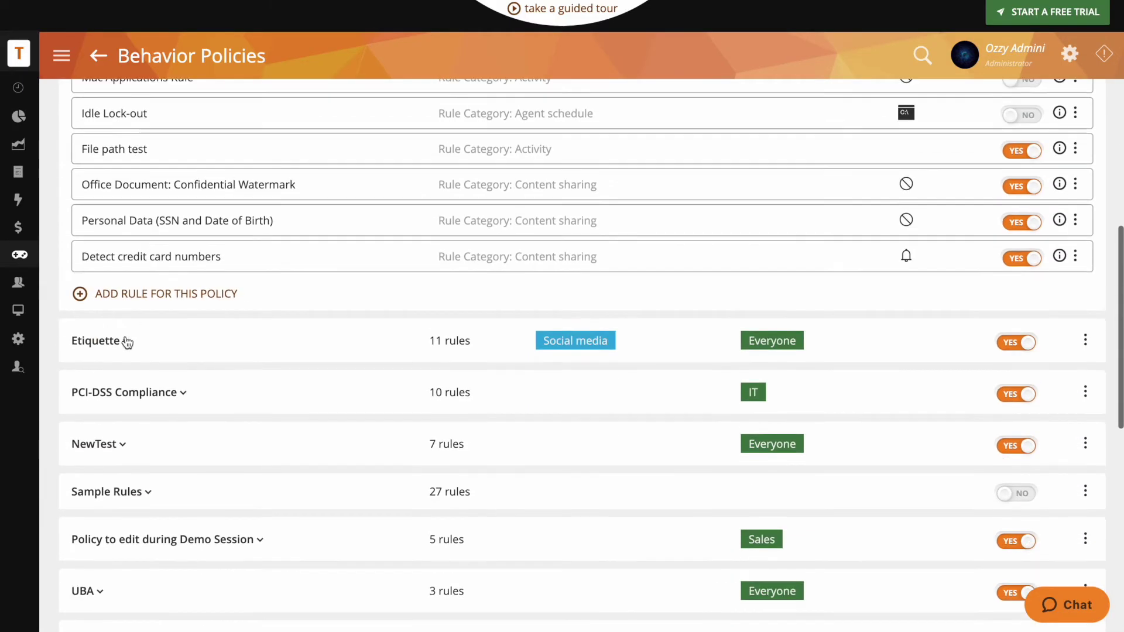
{"action": "left_click", "coordinate": [127, 341]}
{"action": "scroll", "coordinate": [126, 339], "scroll_direction": "down", "scroll_amount": 6}
{"action": "left_click", "coordinate": [161, 381]}
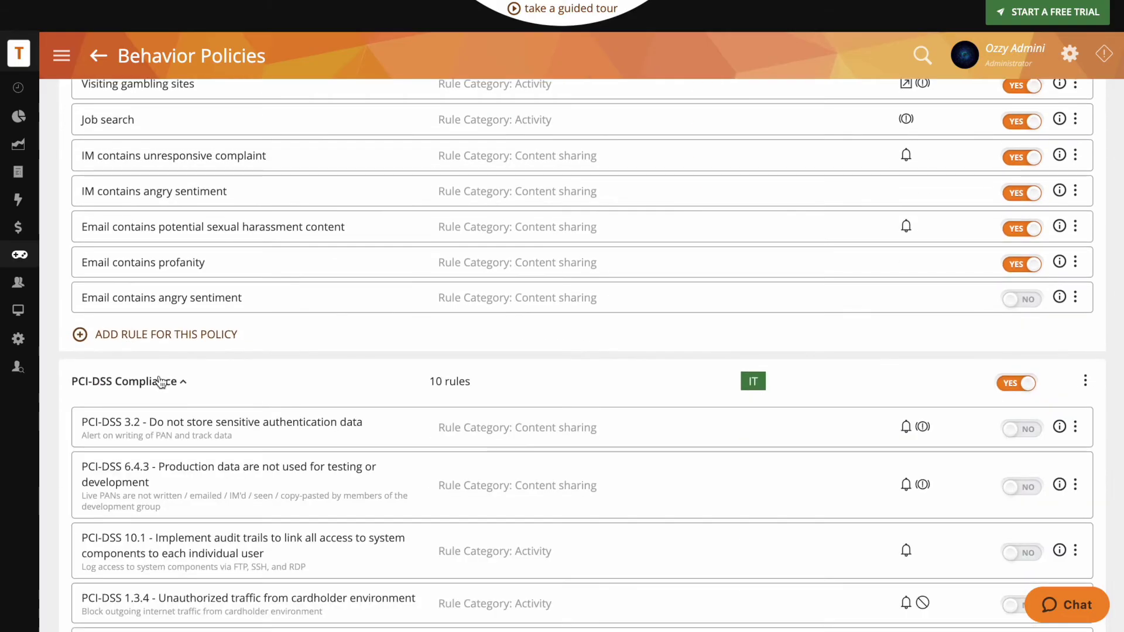
{"action": "scroll", "coordinate": [161, 381], "scroll_direction": "down", "scroll_amount": 10}
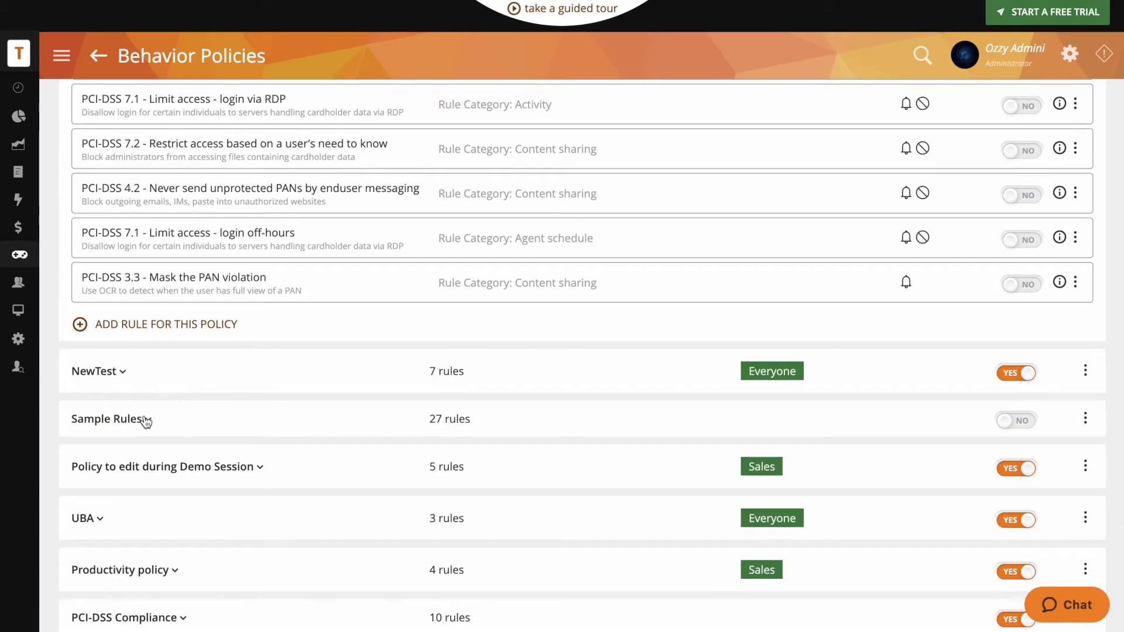
{"action": "left_click", "coordinate": [146, 419]}
{"action": "left_click", "coordinate": [133, 370]}
Expand the Policy to edit during Demo Session, UBA and Productivity policy groups.
{"action": "scroll", "coordinate": [134, 366], "scroll_direction": "down", "scroll_amount": 12}
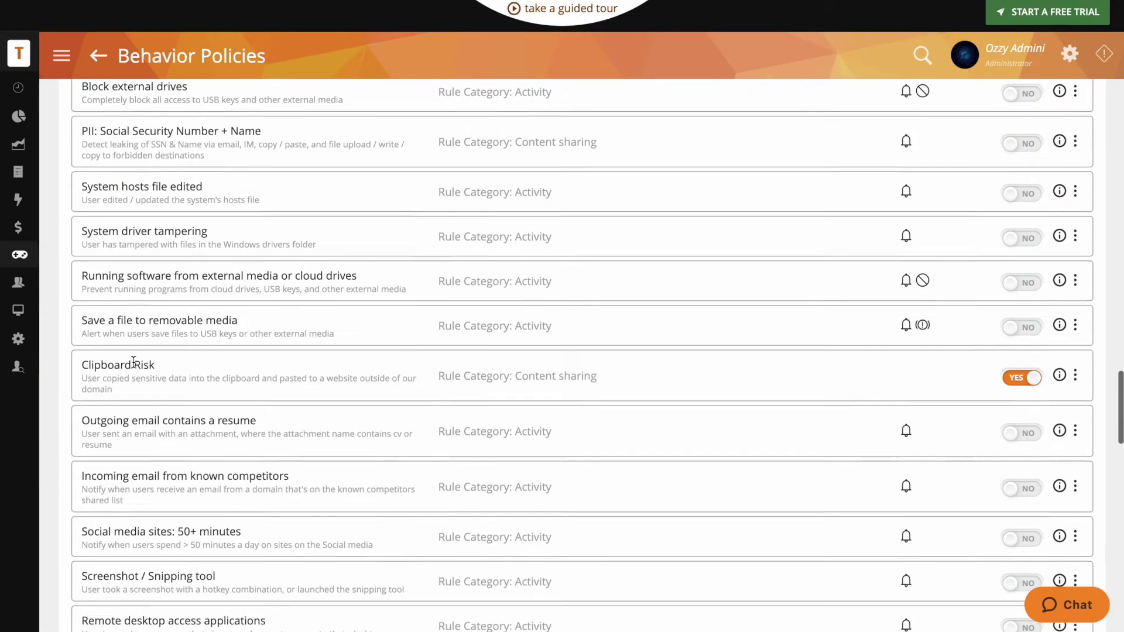
{"action": "scroll", "coordinate": [133, 361], "scroll_direction": "down", "scroll_amount": 14}
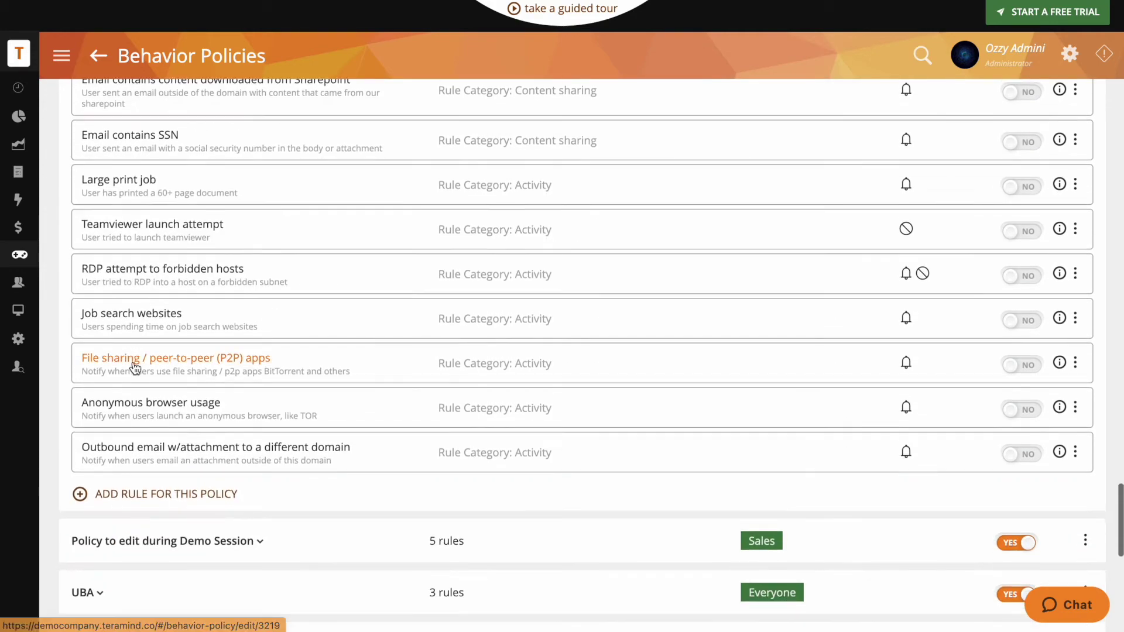
{"action": "scroll", "coordinate": [135, 366], "scroll_direction": "down", "scroll_amount": 3}
{"action": "left_click", "coordinate": [134, 383]}
{"action": "scroll", "coordinate": [217, 384], "scroll_direction": "down", "scroll_amount": 5}
{"action": "left_click", "coordinate": [218, 391]}
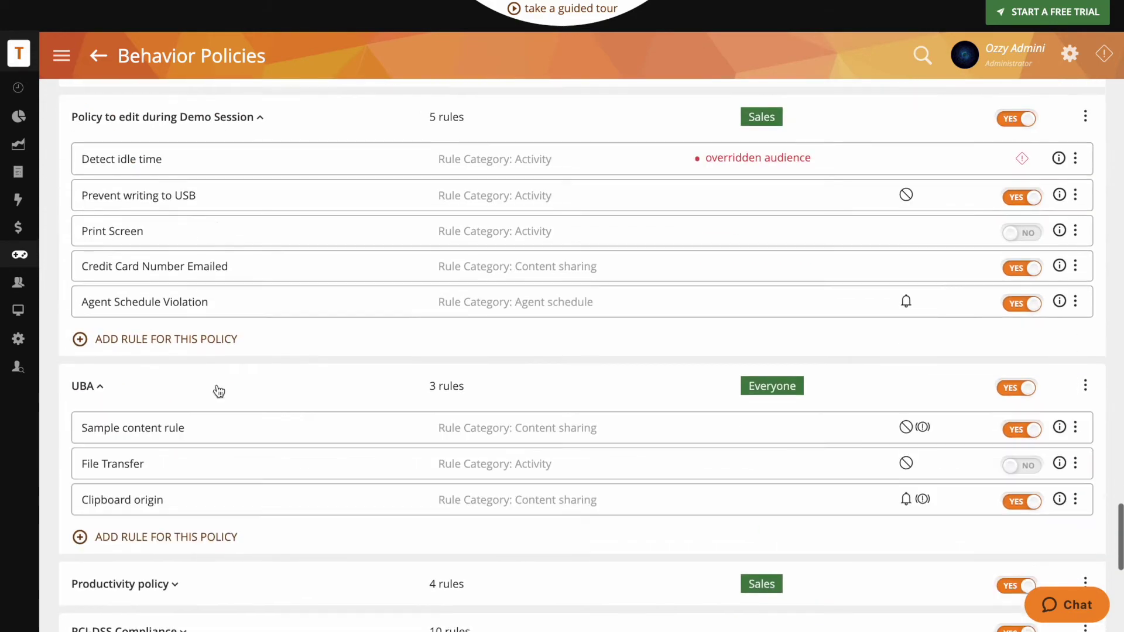
{"action": "scroll", "coordinate": [218, 391], "scroll_direction": "down", "scroll_amount": 3}
{"action": "left_click", "coordinate": [218, 391]}
{"action": "scroll", "coordinate": [218, 391], "scroll_direction": "down", "scroll_amount": 4}
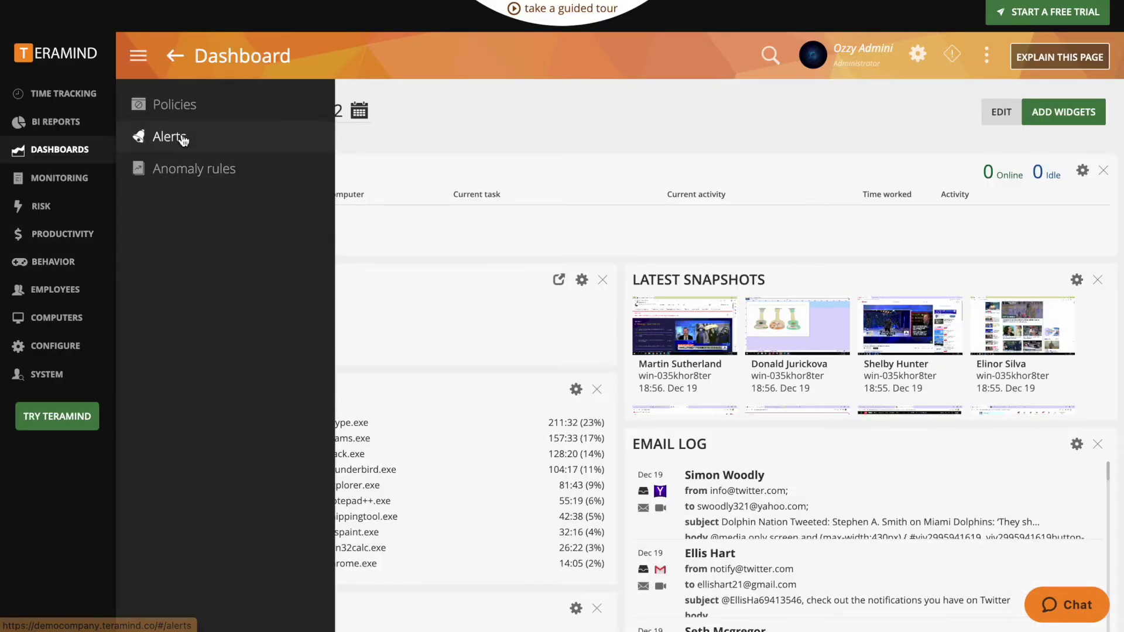
Open Alerts and look through the Rules, Severity, Tags and Actions filter lists.
{"action": "left_click", "coordinate": [170, 137]}
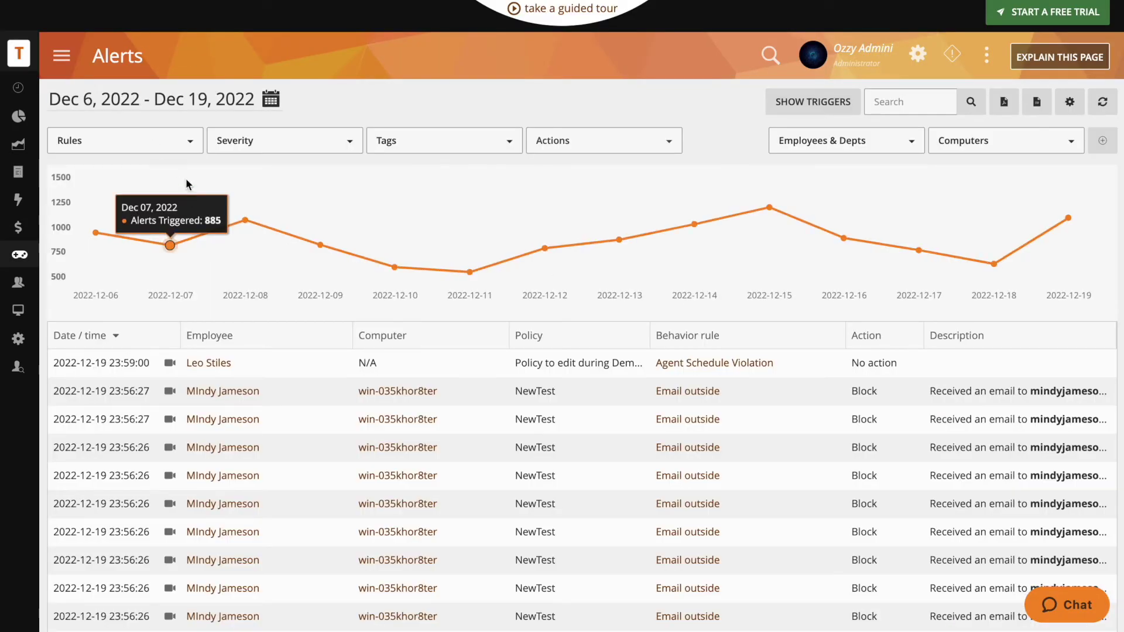
{"action": "left_click", "coordinate": [192, 141]}
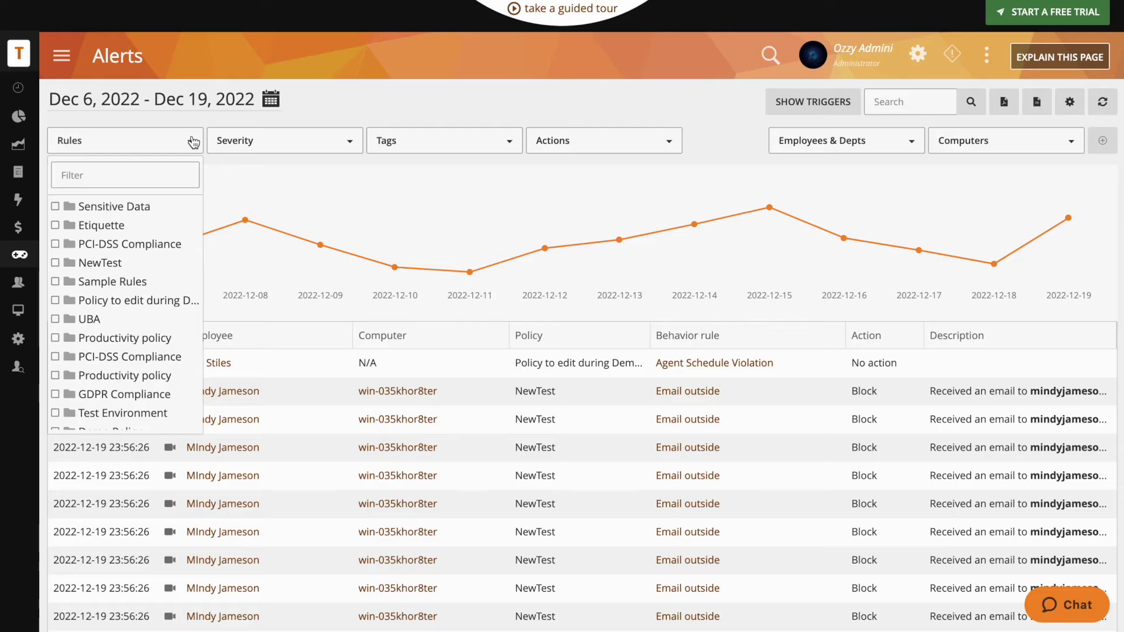
{"action": "left_click", "coordinate": [347, 142]}
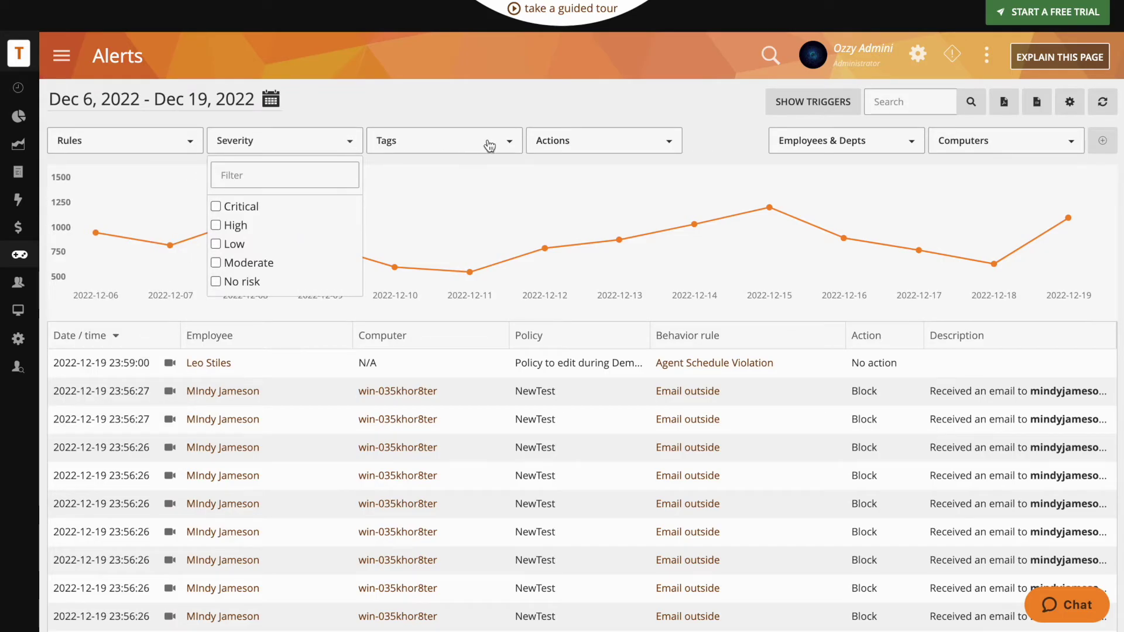
{"action": "left_click", "coordinate": [508, 143]}
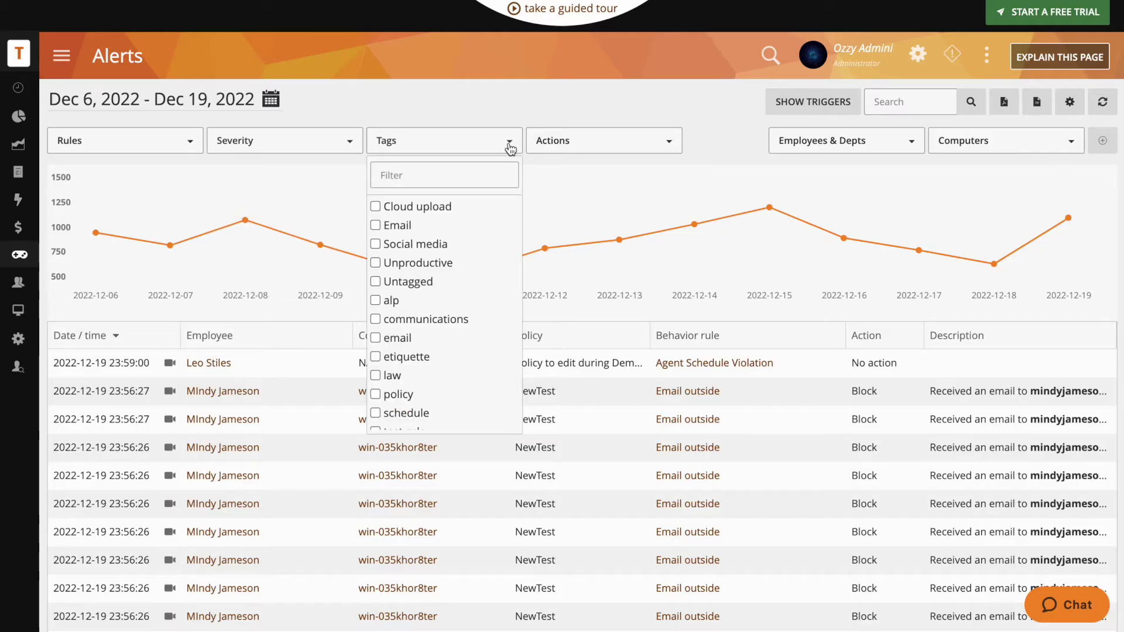
{"action": "scroll", "coordinate": [469, 302], "scroll_direction": "down", "scroll_amount": 1}
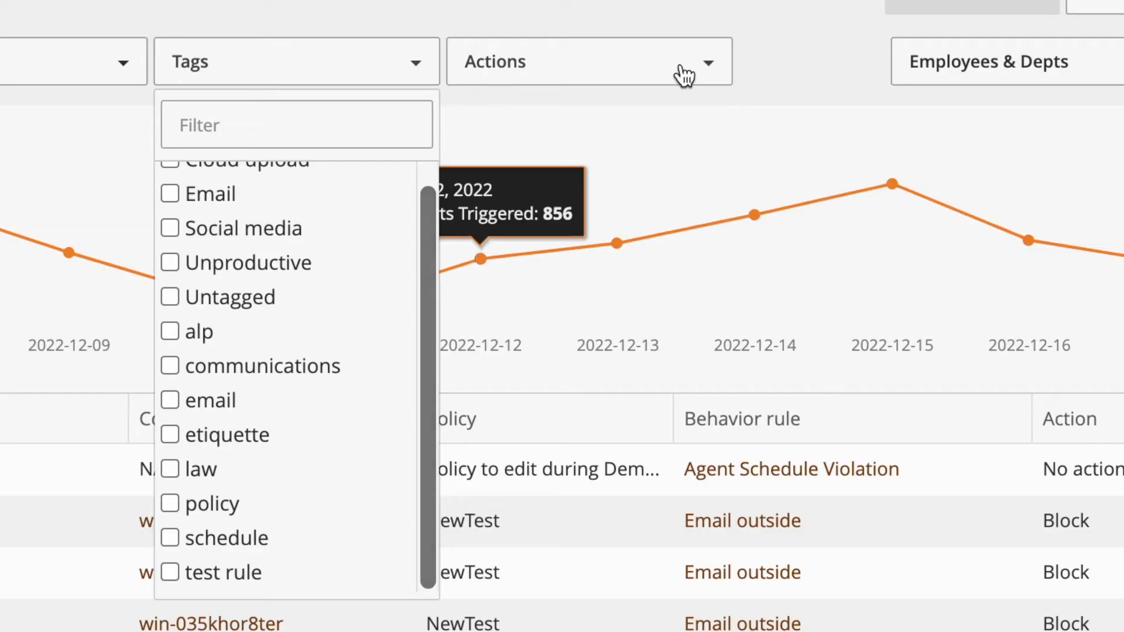
{"action": "left_click", "coordinate": [655, 146]}
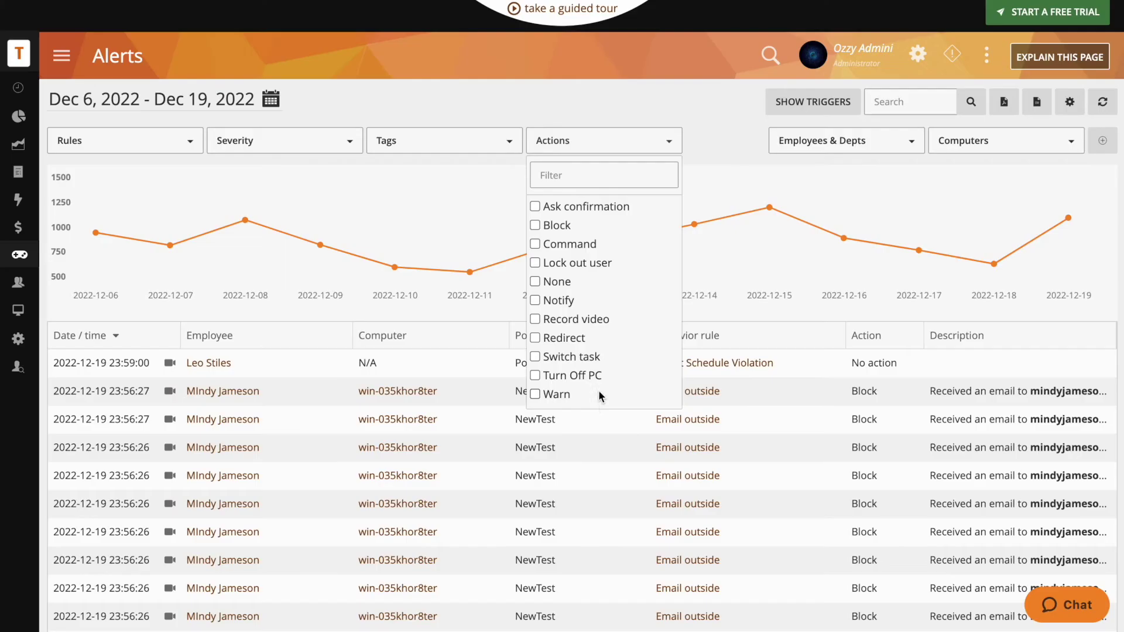
Look through the Employees & Depts and Computers filter lists, then close them.
{"action": "left_click", "coordinate": [912, 142]}
{"action": "left_click", "coordinate": [913, 144]}
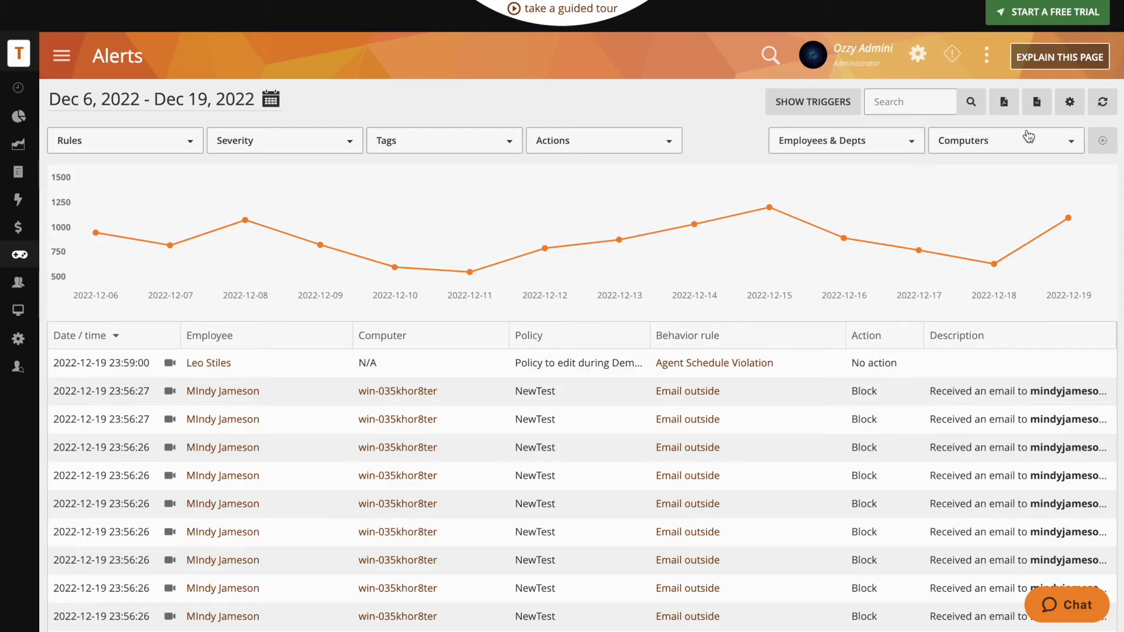
{"action": "left_click", "coordinate": [1070, 145]}
{"action": "left_click", "coordinate": [1071, 146]}
{"action": "scroll", "coordinate": [752, 430], "scroll_direction": "down", "scroll_amount": 3}
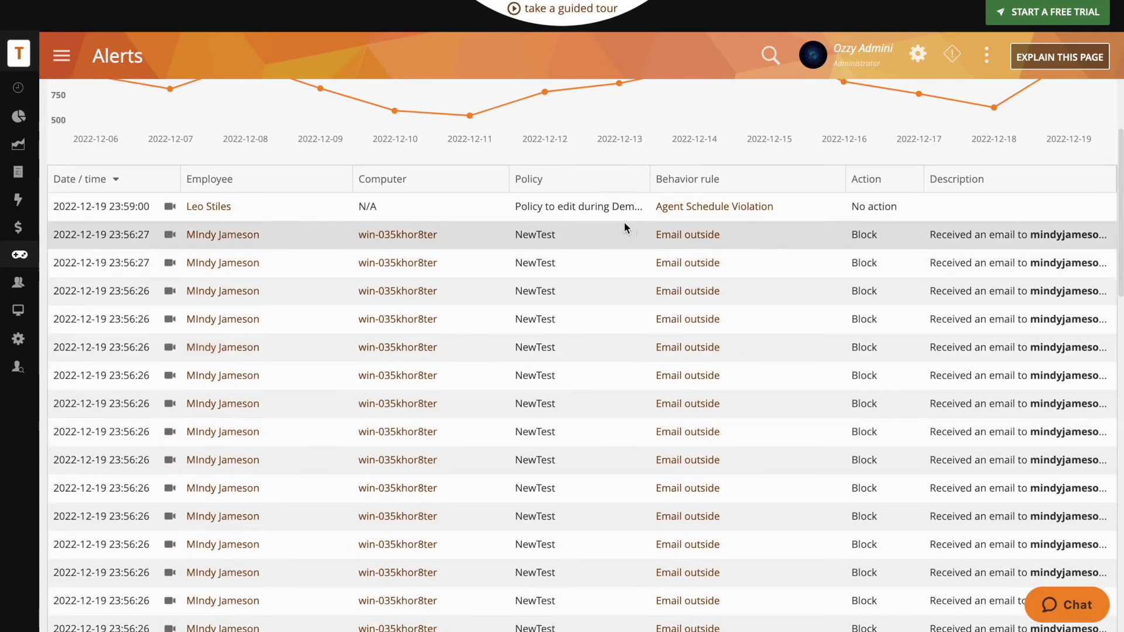
Play the recording behind a blocked Email outside alert and jump to its violation marker.
{"action": "scroll", "coordinate": [553, 393], "scroll_direction": "down", "scroll_amount": 2}
{"action": "scroll", "coordinate": [553, 394], "scroll_direction": "down", "scroll_amount": 3}
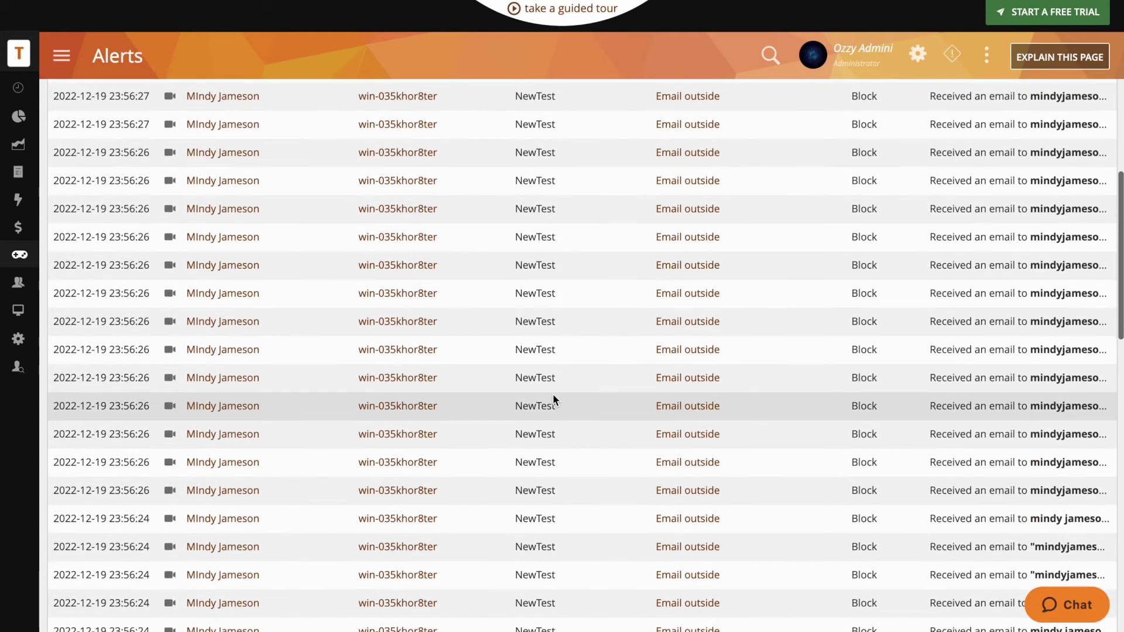
{"action": "scroll", "coordinate": [553, 393], "scroll_direction": "down", "scroll_amount": 3}
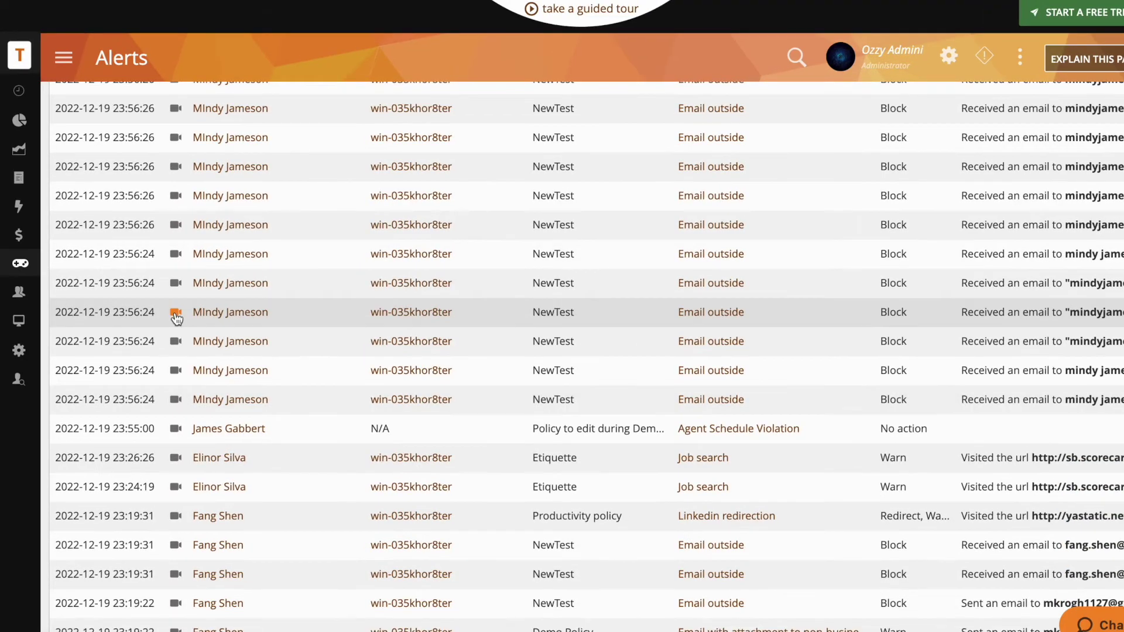
{"action": "left_click", "coordinate": [552, 392]}
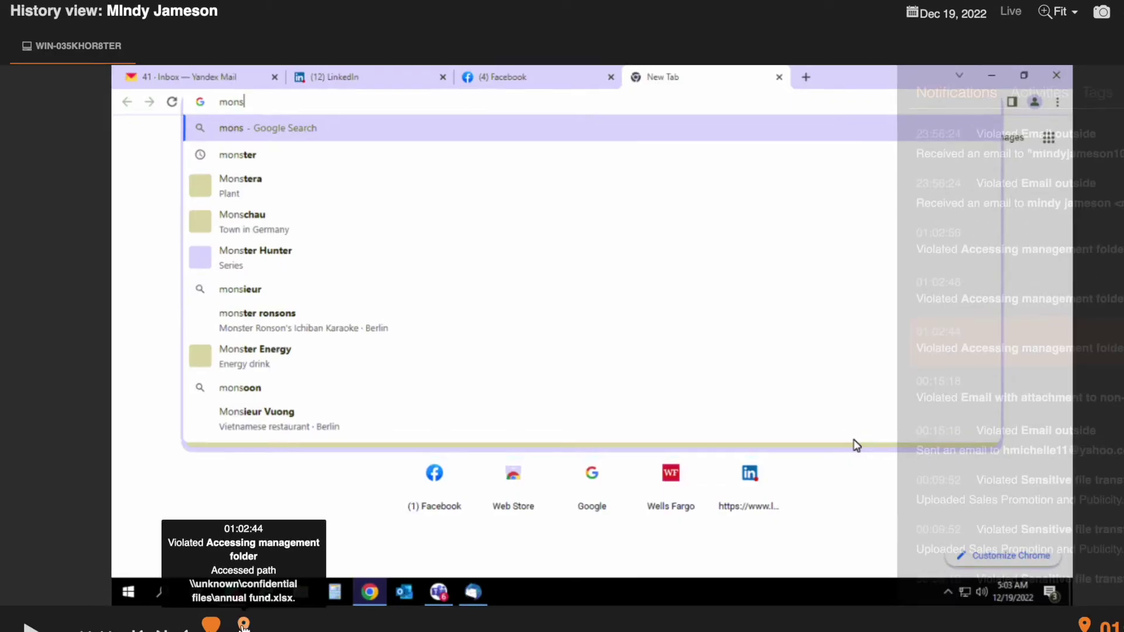
{"action": "left_click", "coordinate": [208, 614]}
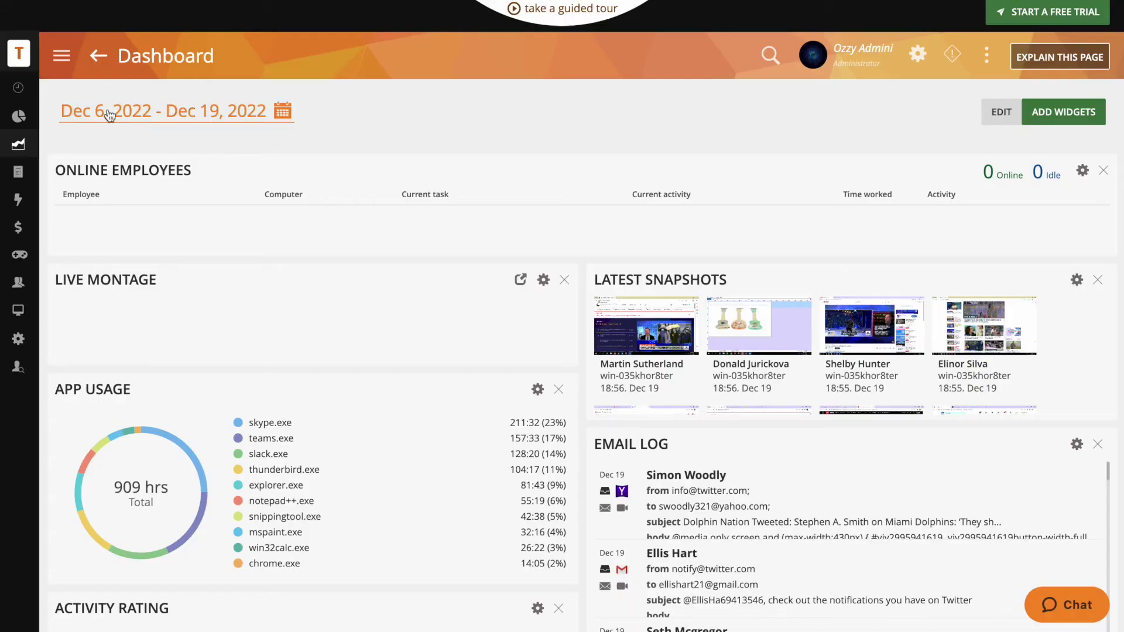
Open the Productivity report from the BI Reports list.
{"action": "mouse_move", "coordinate": [19, 119]}
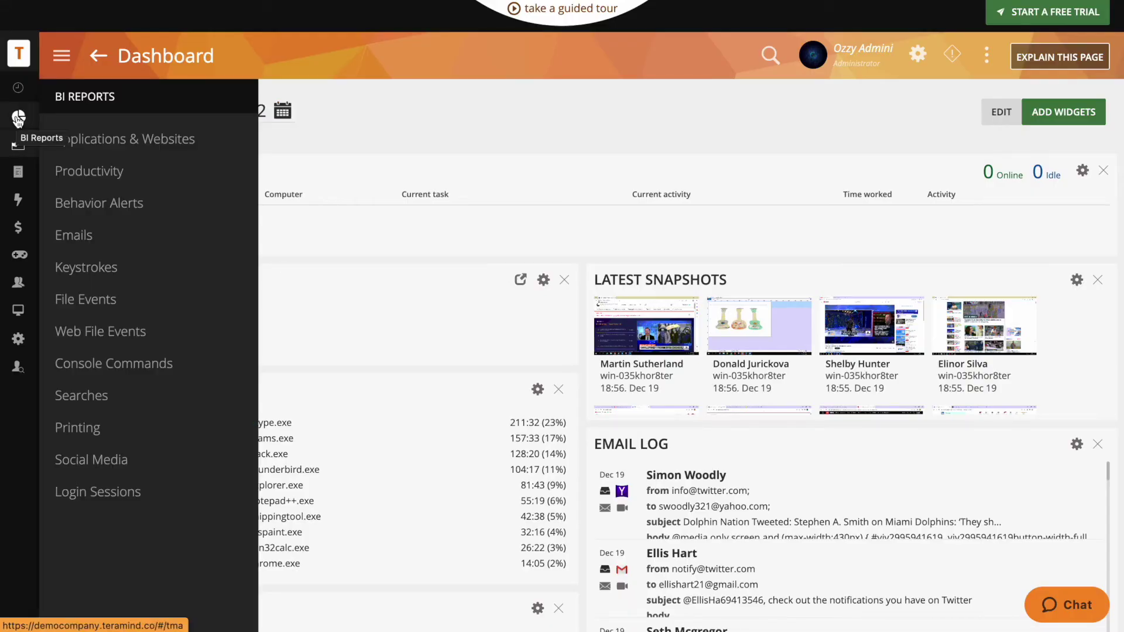
{"action": "left_click", "coordinate": [18, 119]}
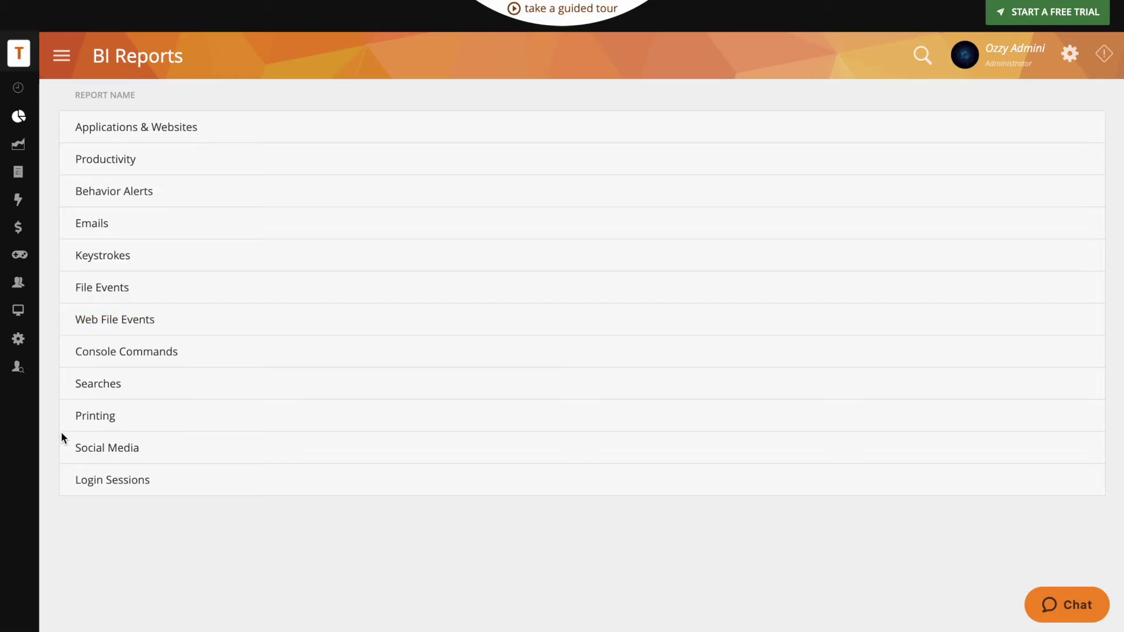
{"action": "left_click", "coordinate": [101, 159]}
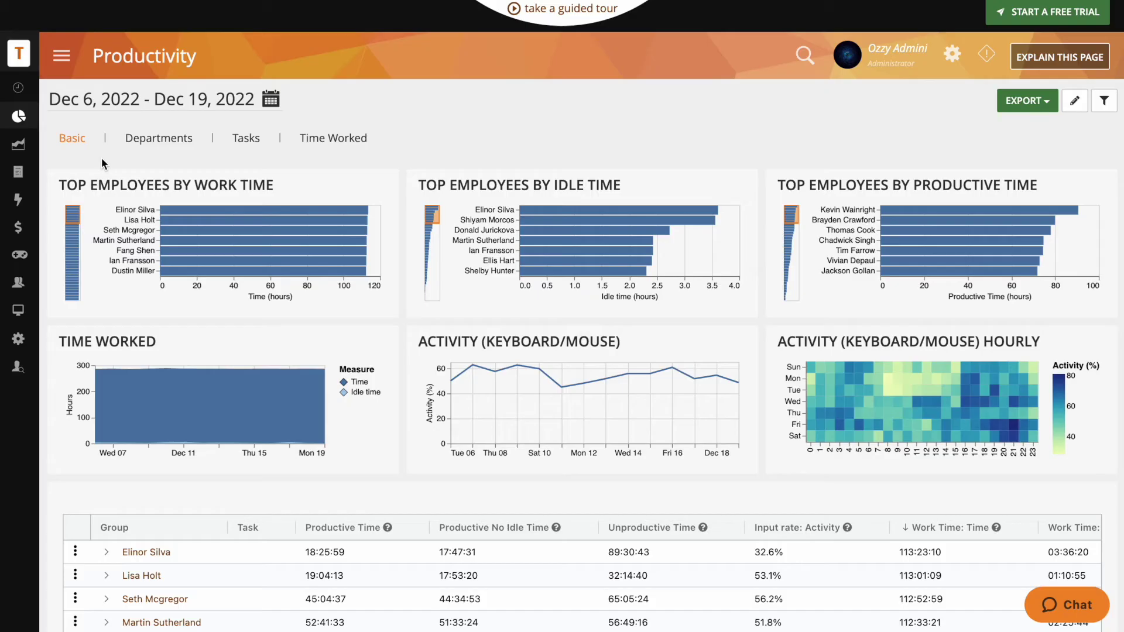
Filter to the top employee by work time and open that employee's page.
{"action": "scroll", "coordinate": [100, 157], "scroll_direction": "down", "scroll_amount": 3}
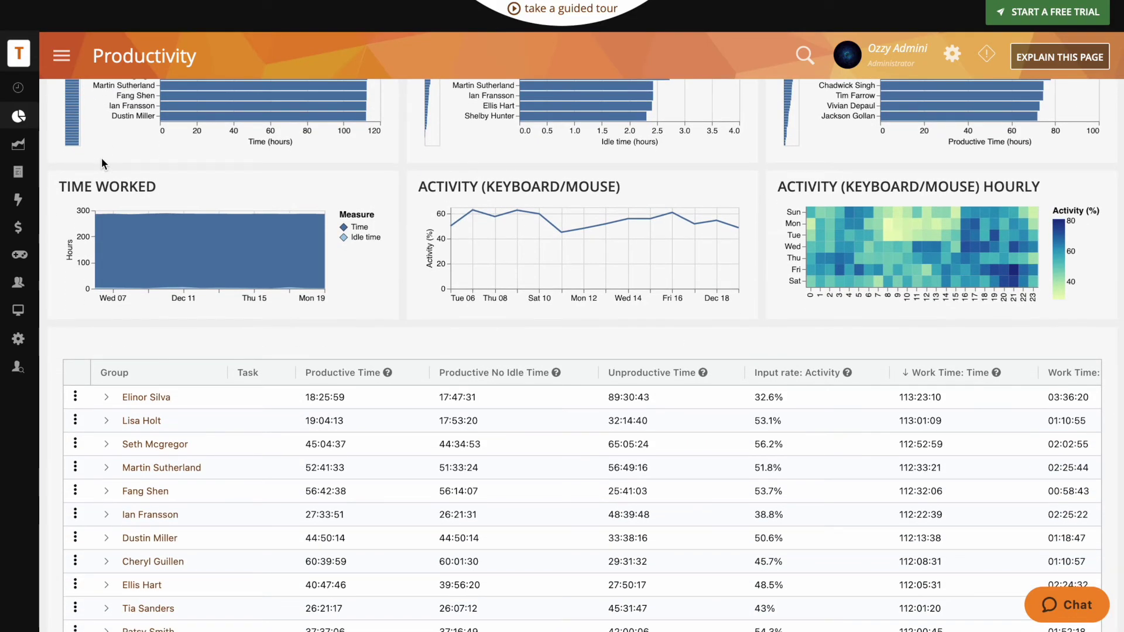
{"action": "scroll", "coordinate": [101, 156], "scroll_direction": "down", "scroll_amount": 5}
{"action": "scroll", "coordinate": [101, 157], "scroll_direction": "up", "scroll_amount": 8}
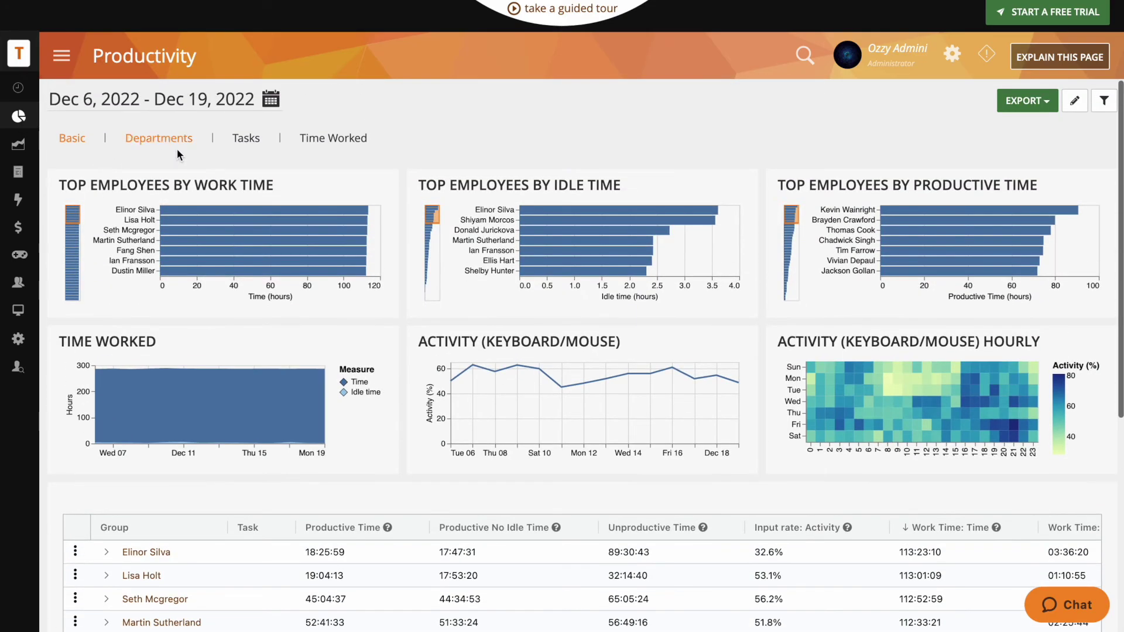
{"action": "left_click", "coordinate": [301, 210]}
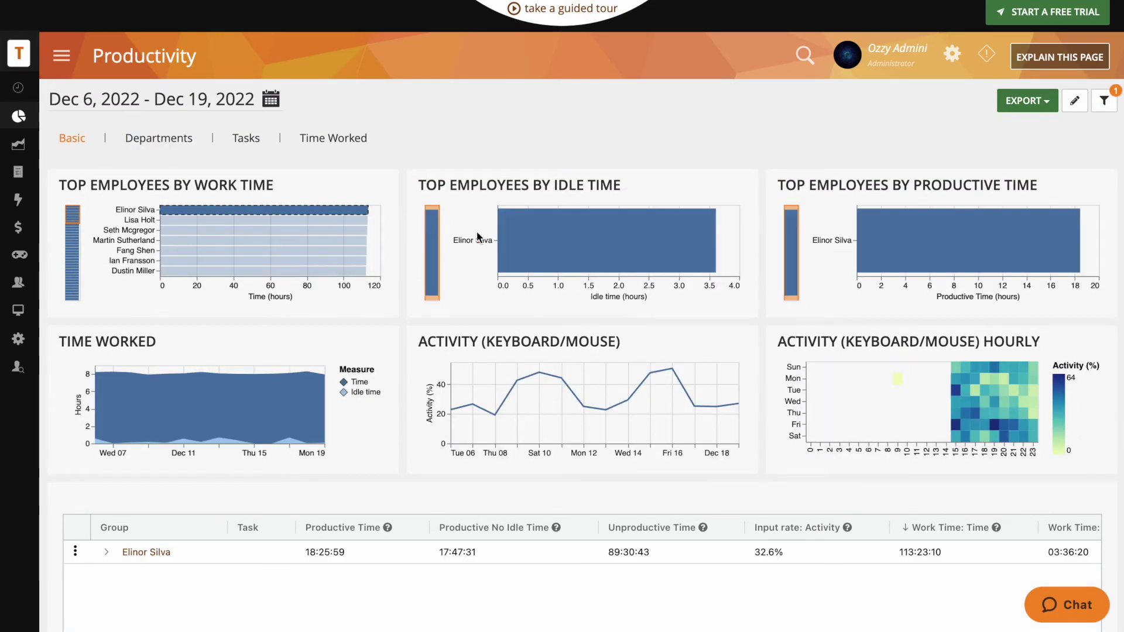
{"action": "left_click", "coordinate": [556, 246]}
{"action": "scroll", "coordinate": [557, 247], "scroll_direction": "down", "scroll_amount": 3}
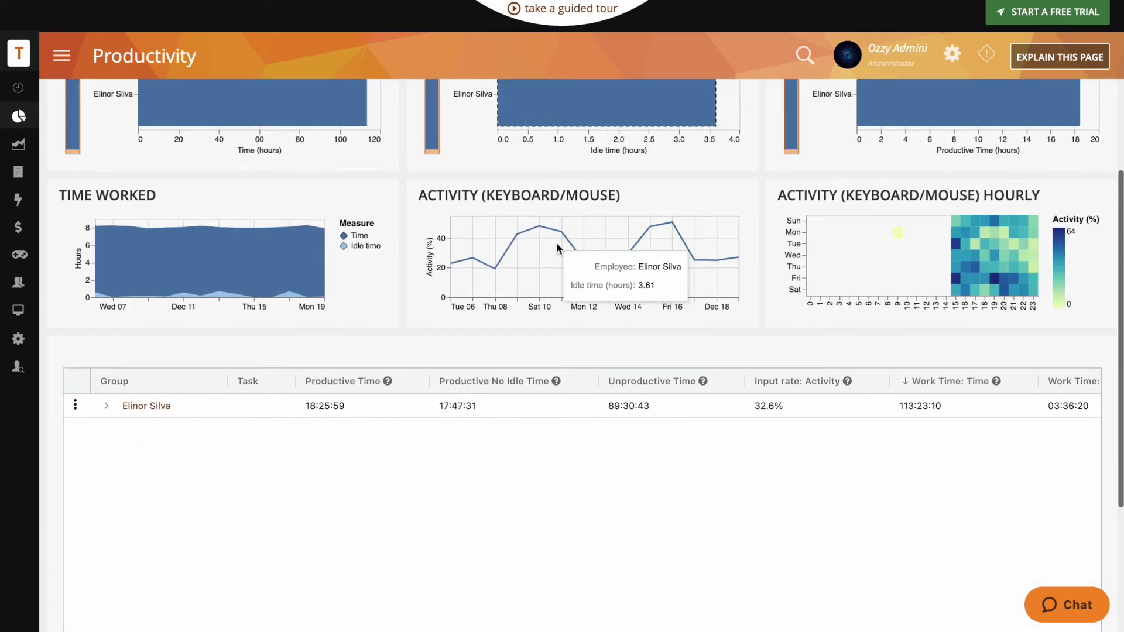
{"action": "left_click", "coordinate": [155, 412]}
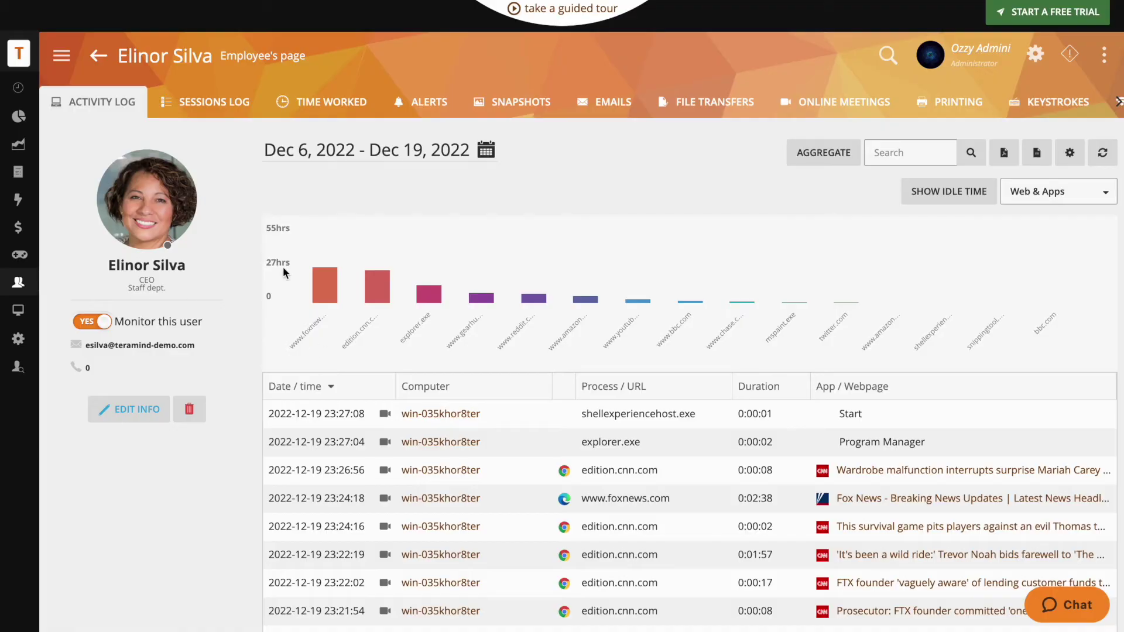
Review the employee's Sessions Log, Time Worked, Alerts and Snapshots, then go to the Risk overview.
{"action": "left_click", "coordinate": [223, 104]}
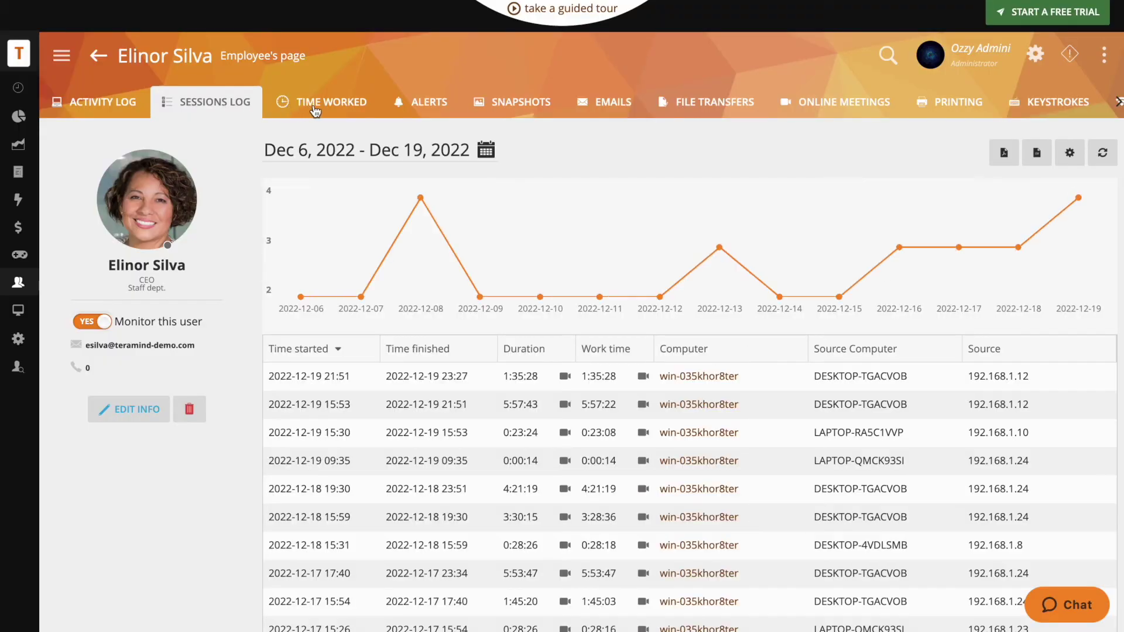
{"action": "left_click", "coordinate": [322, 105]}
{"action": "left_click", "coordinate": [422, 104]}
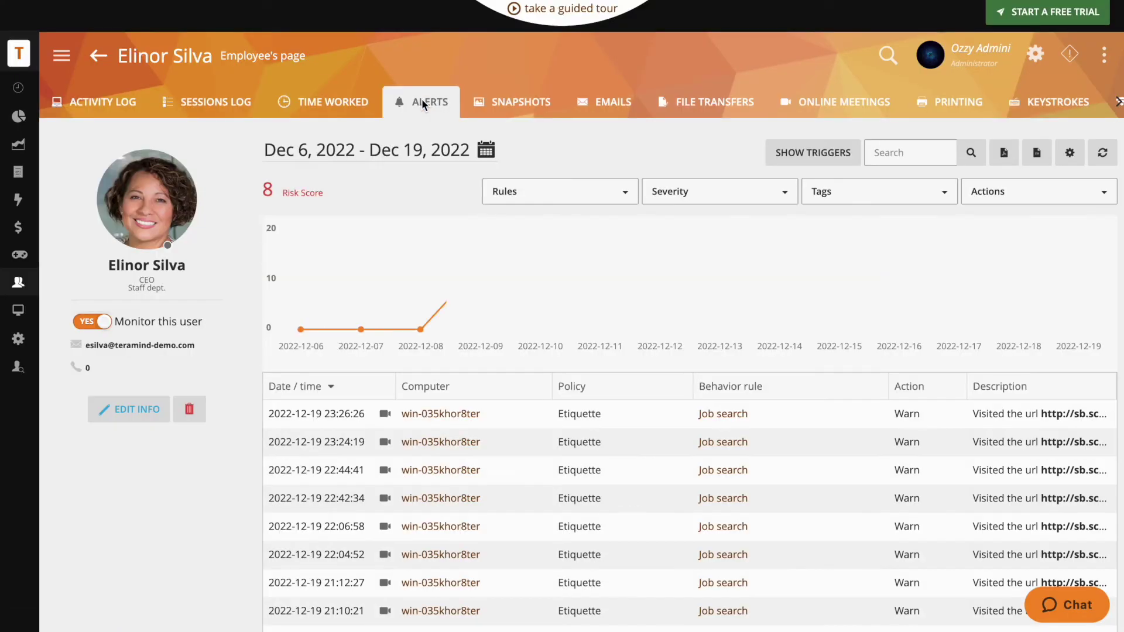
{"action": "left_click", "coordinate": [515, 105]}
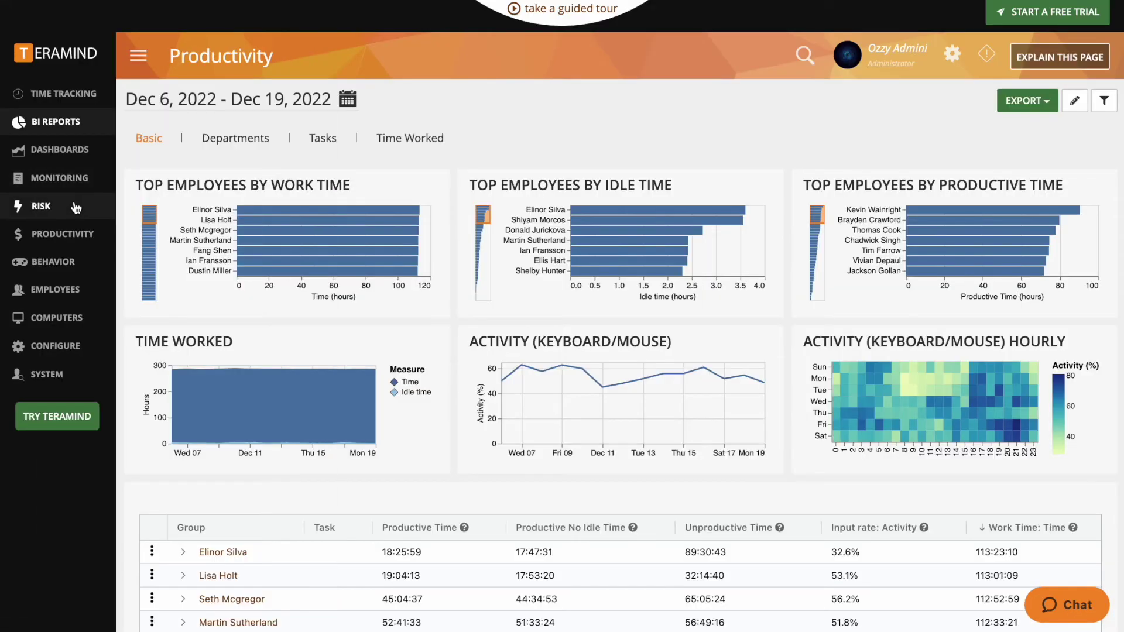
{"action": "left_click", "coordinate": [41, 206]}
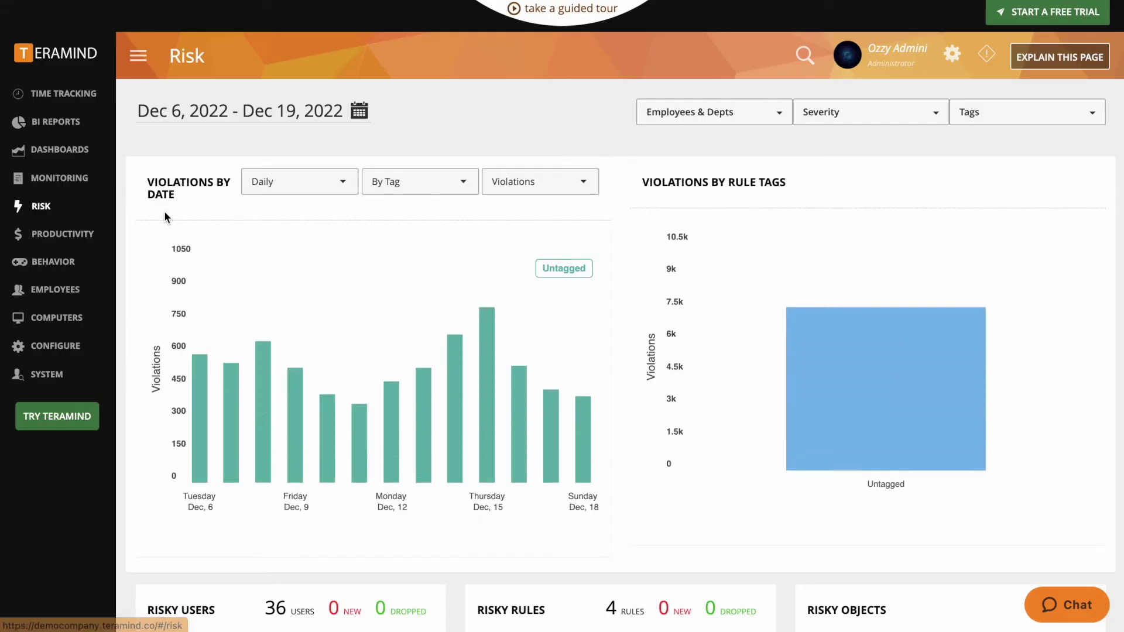
Expand the rule violation breakdowns for each of the top risky users.
{"action": "scroll", "coordinate": [165, 218], "scroll_direction": "down", "scroll_amount": 5}
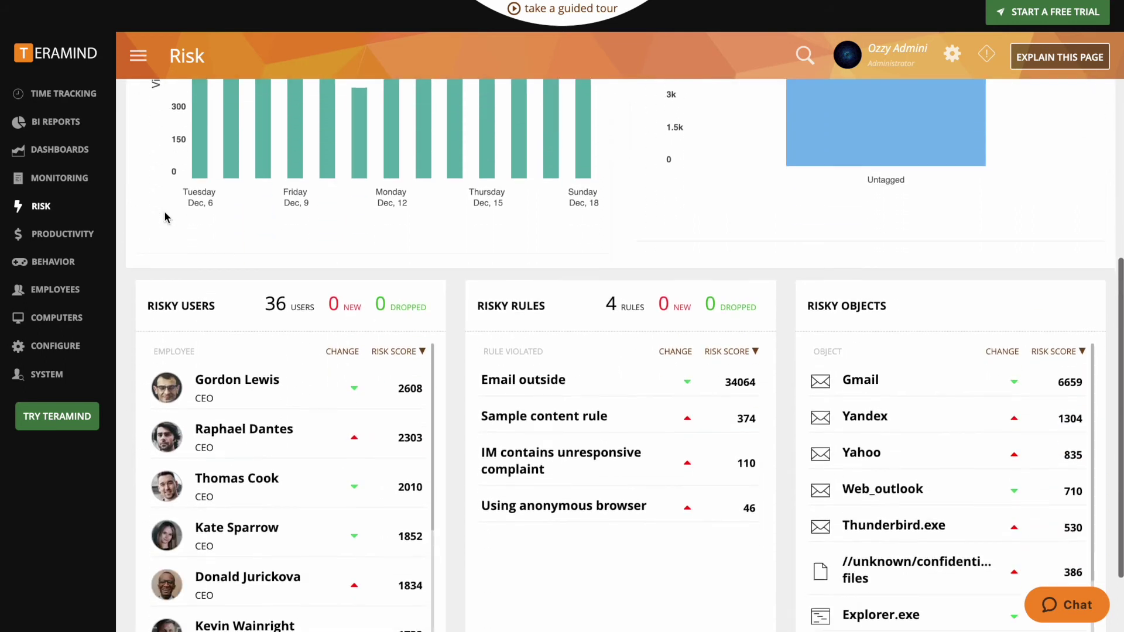
{"action": "scroll", "coordinate": [165, 217], "scroll_direction": "down", "scroll_amount": 2}
{"action": "left_click", "coordinate": [233, 297]}
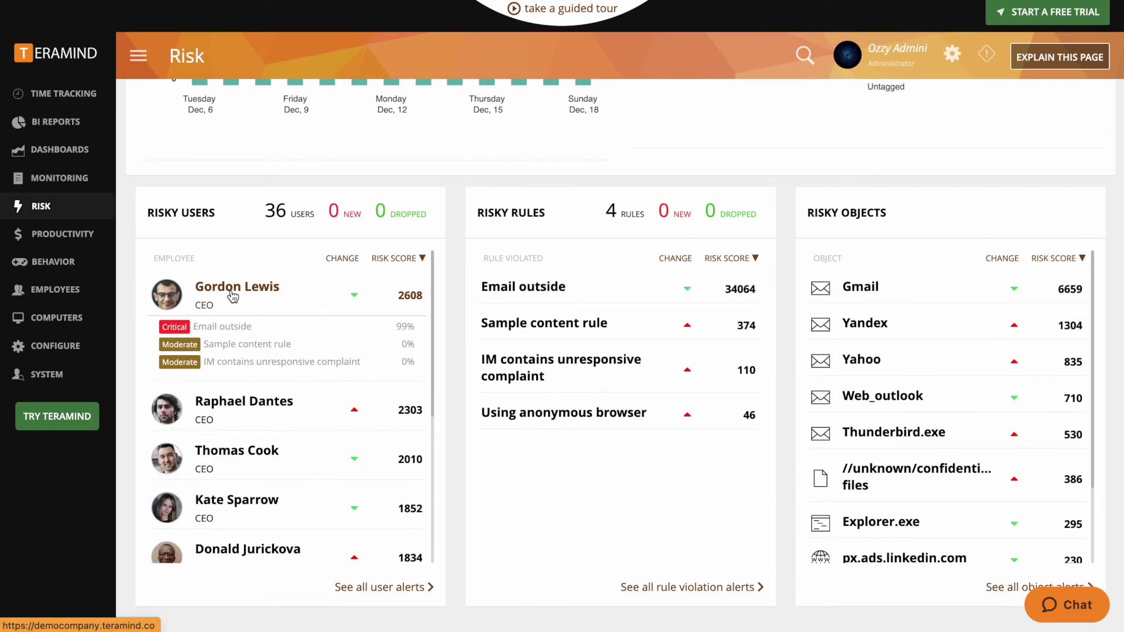
{"action": "left_click", "coordinate": [245, 402]}
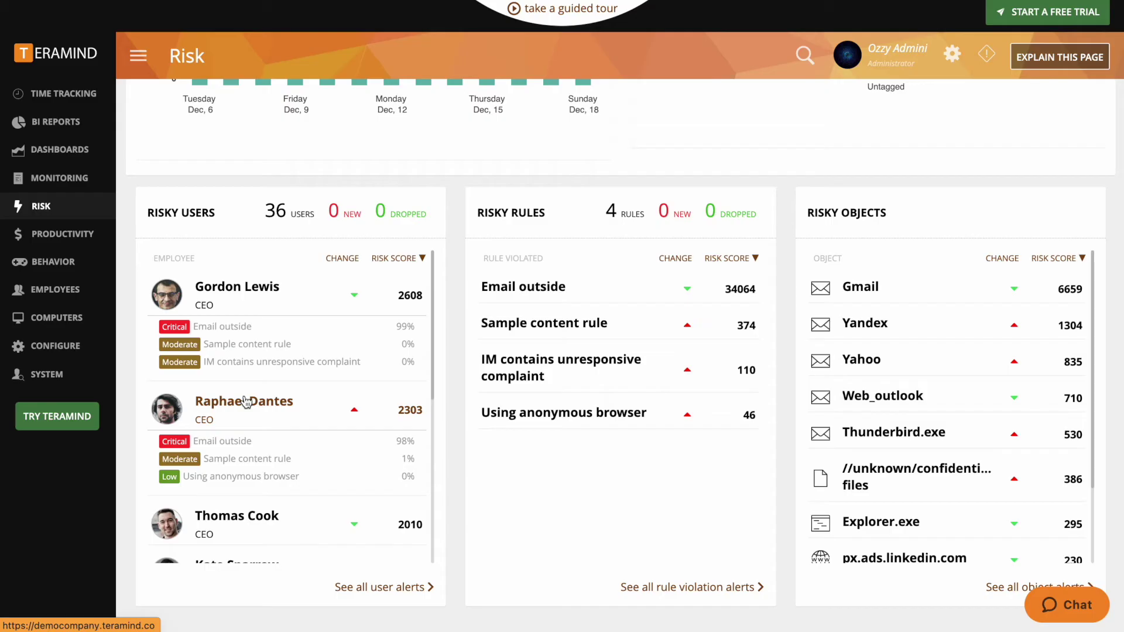
{"action": "scroll", "coordinate": [245, 401], "scroll_direction": "down", "scroll_amount": 2}
{"action": "left_click", "coordinate": [246, 416]}
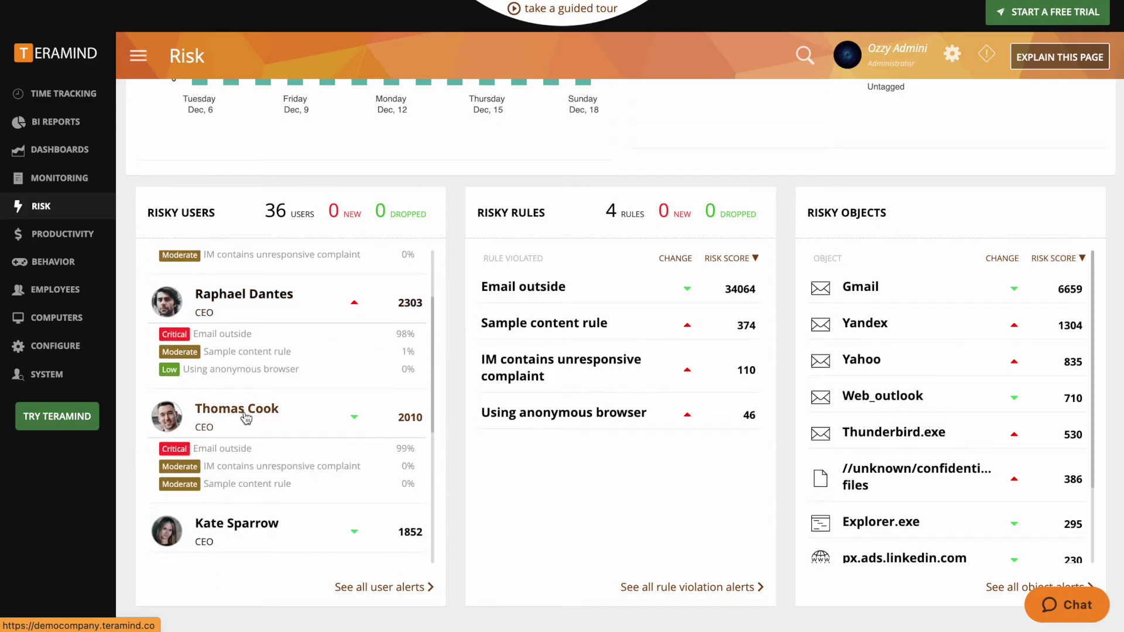
{"action": "scroll", "coordinate": [246, 417], "scroll_direction": "down", "scroll_amount": 3}
{"action": "left_click", "coordinate": [251, 400]}
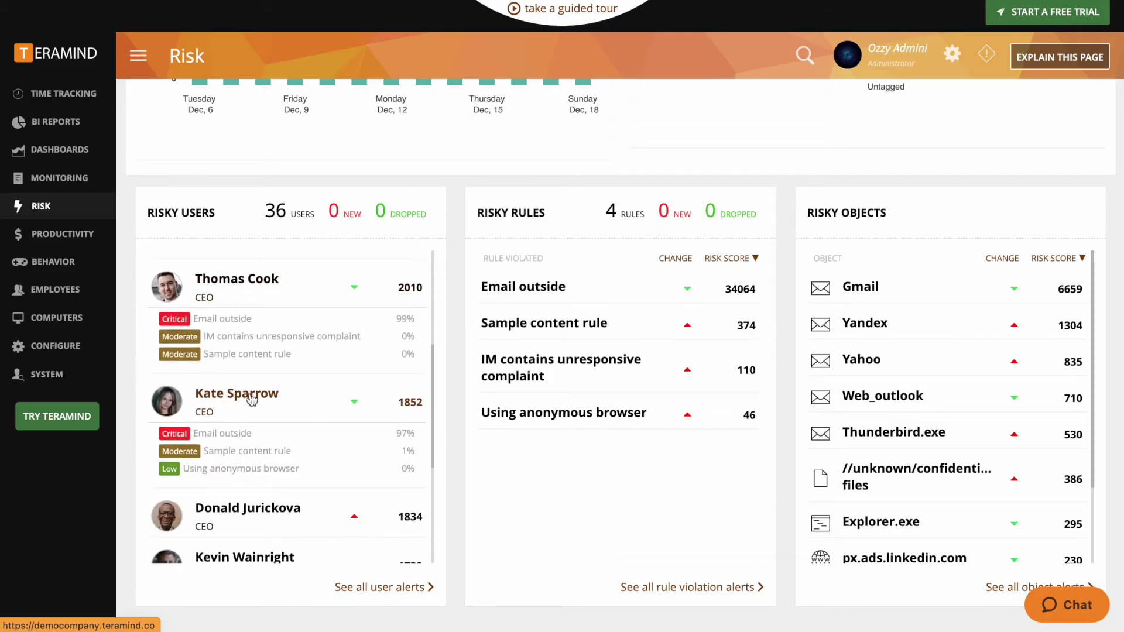
{"action": "scroll", "coordinate": [251, 399], "scroll_direction": "down", "scroll_amount": 2}
{"action": "left_click", "coordinate": [252, 400]}
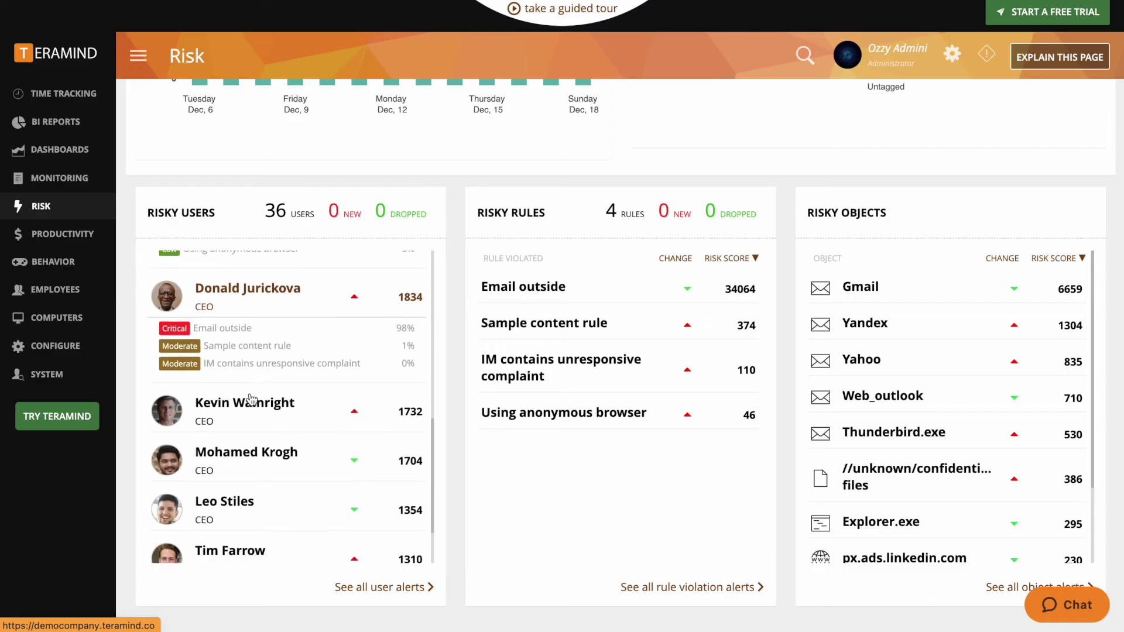
Show employee shares for the Email outside and Sample content rules and the Gmail and Yandex objects.
{"action": "left_click", "coordinate": [534, 296]}
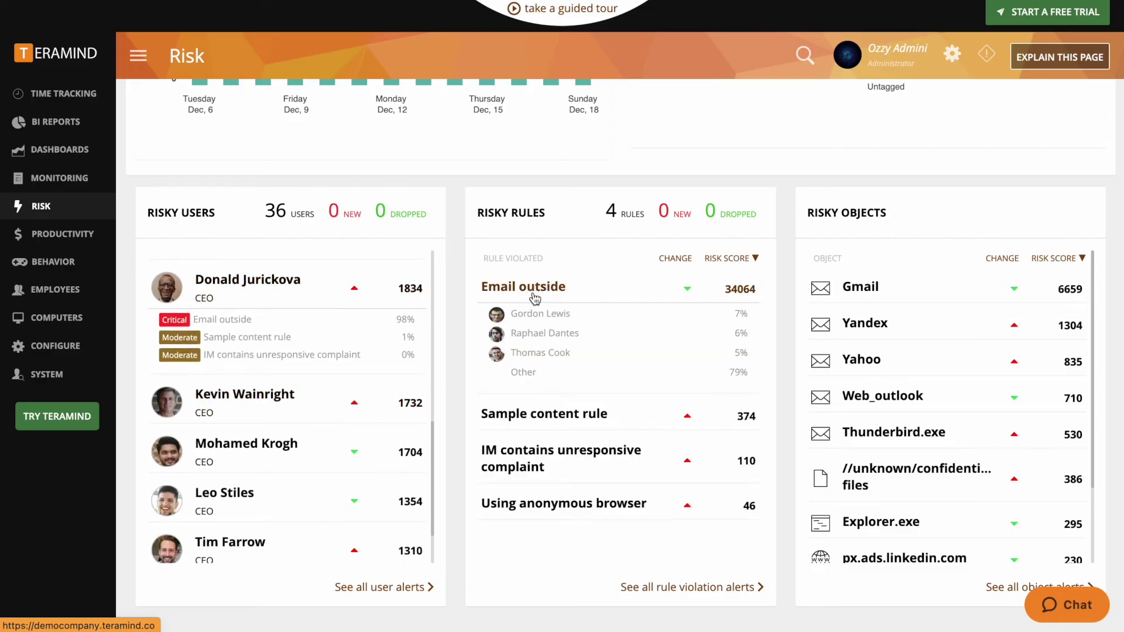
{"action": "left_click", "coordinate": [556, 414]}
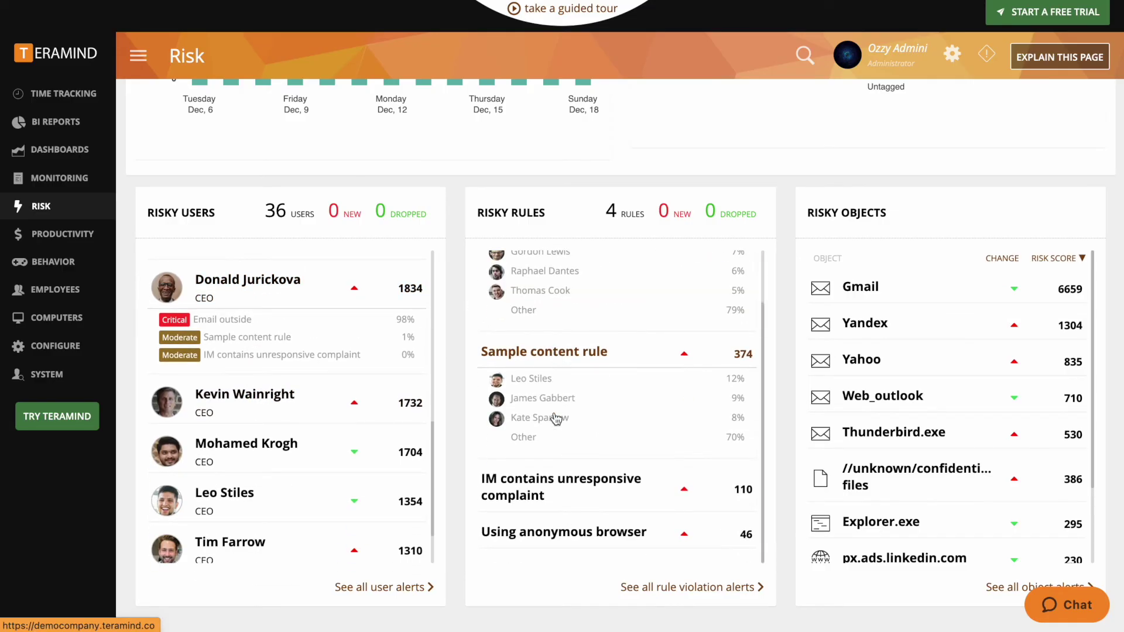
{"action": "left_click", "coordinate": [891, 289]}
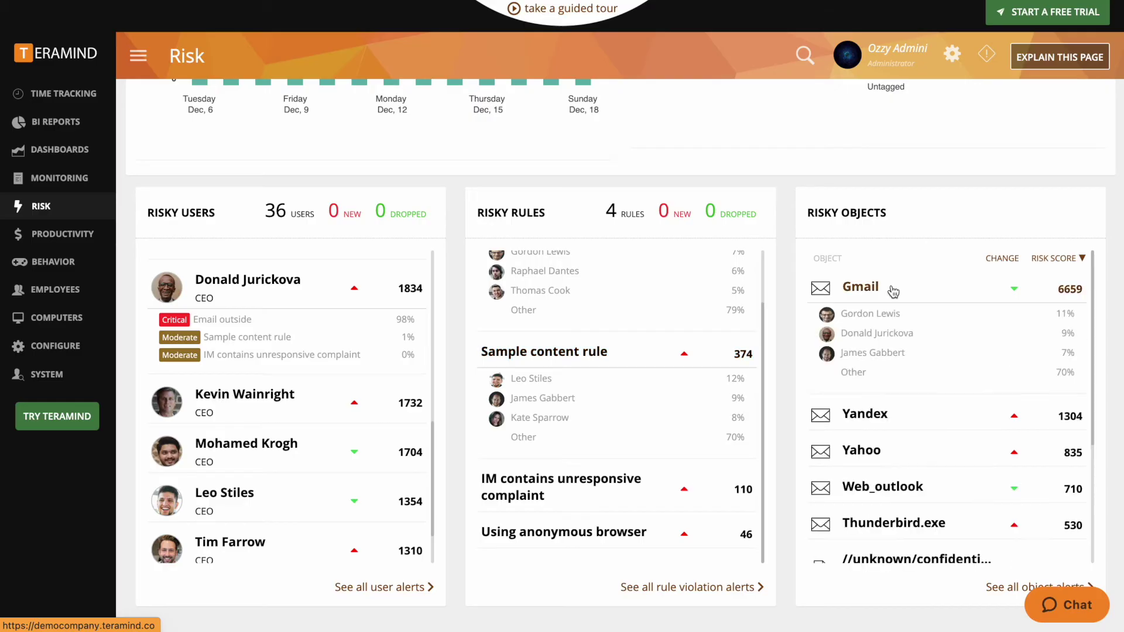
{"action": "left_click", "coordinate": [881, 416]}
Look over the Employees & Depts, Severity and Tags filter dropdowns.
{"action": "scroll", "coordinate": [618, 352], "scroll_direction": "up", "scroll_amount": 1}
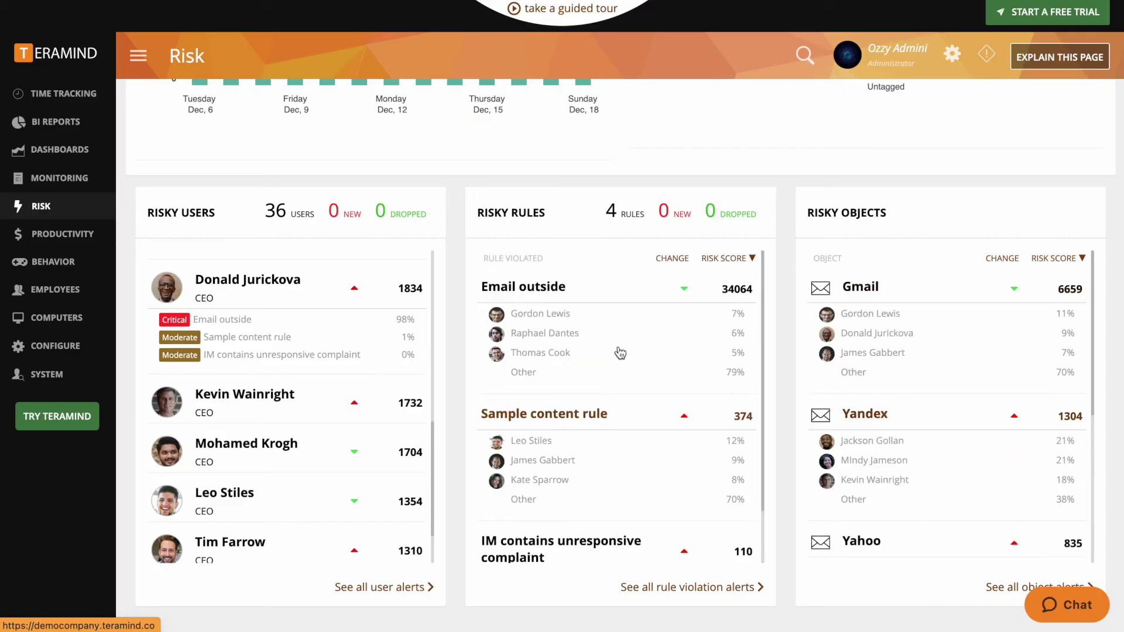
{"action": "scroll", "coordinate": [497, 158], "scroll_direction": "up", "scroll_amount": 4}
{"action": "mouse_move", "coordinate": [491, 176]}
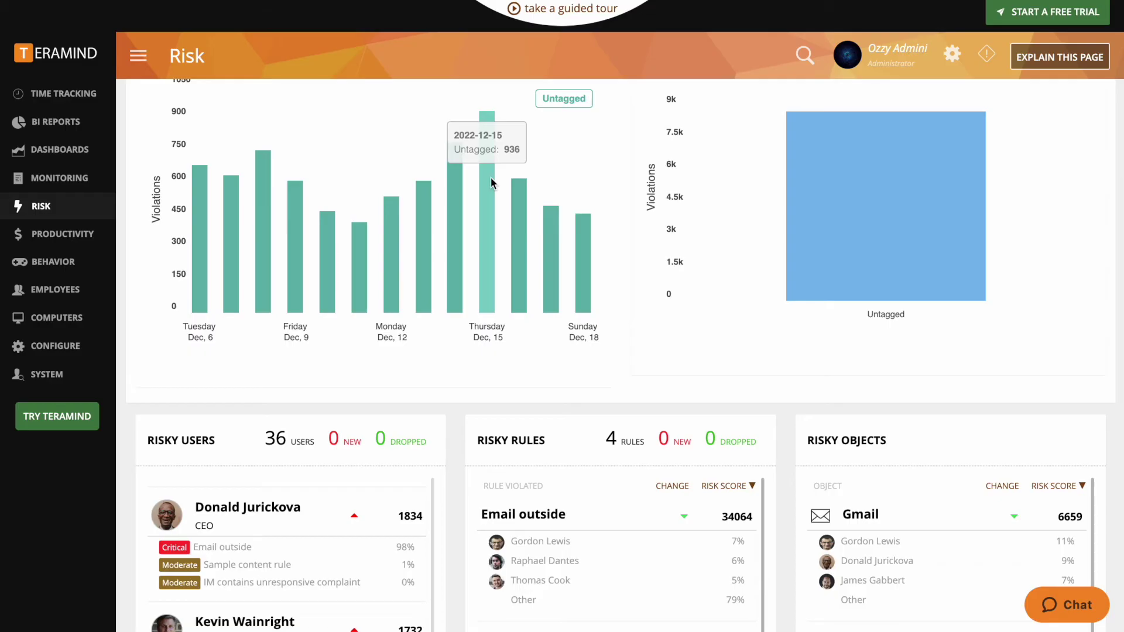
{"action": "scroll", "coordinate": [630, 240], "scroll_direction": "up", "scroll_amount": 3}
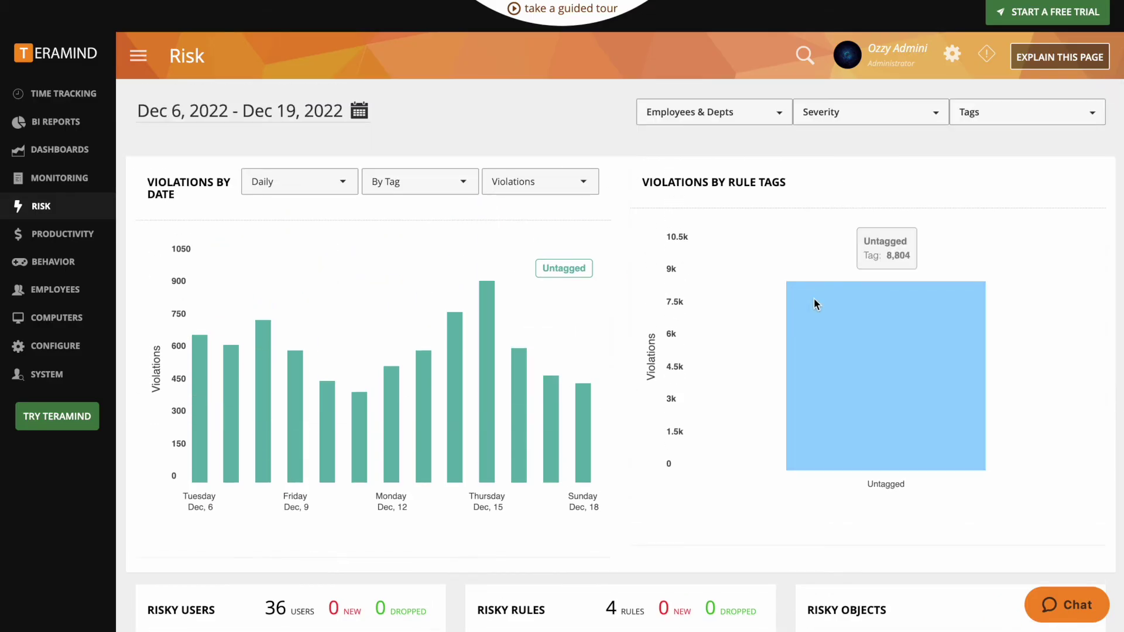
{"action": "left_click", "coordinate": [780, 114]}
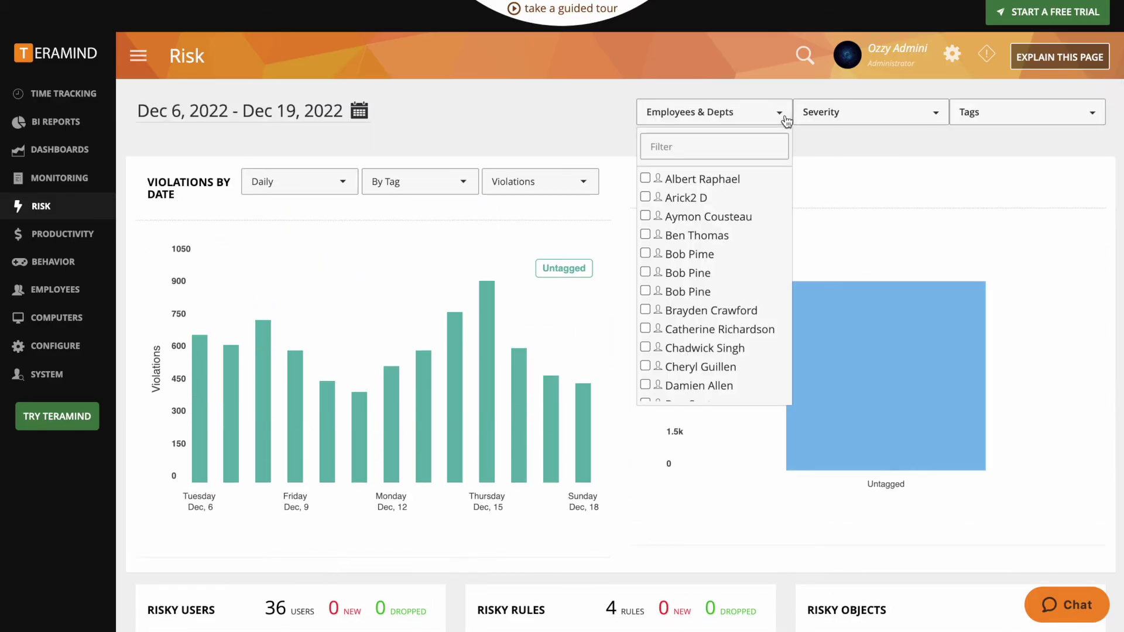
{"action": "left_click", "coordinate": [935, 115]}
{"action": "left_click", "coordinate": [1071, 118]}
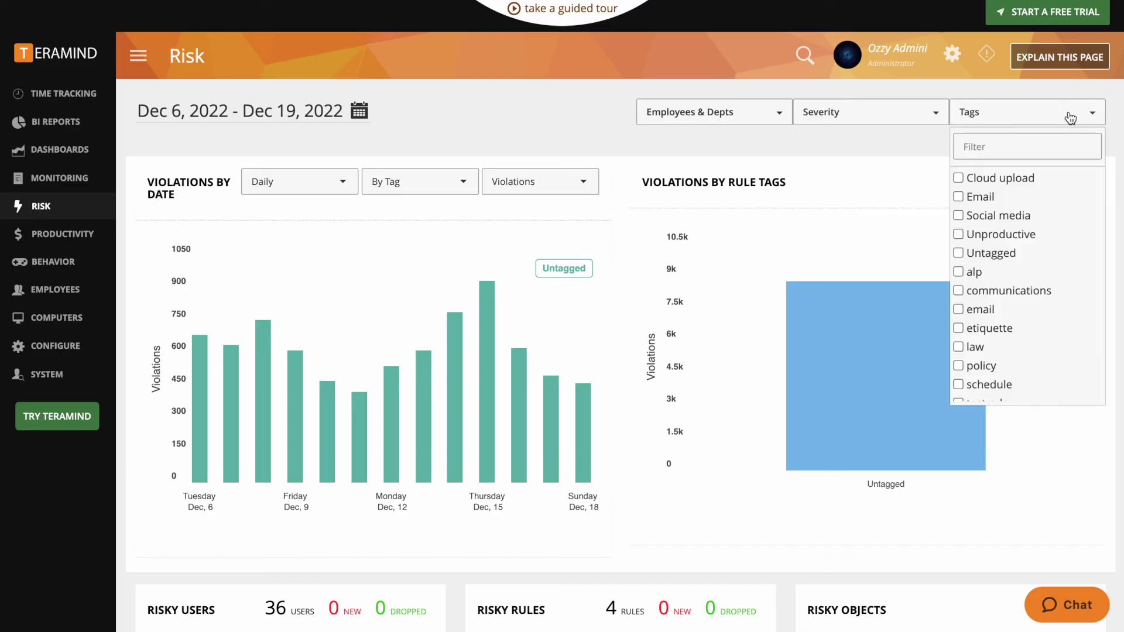
Filter the Productivity report to the IT department and list its employees' Presentation time.
{"action": "scroll", "coordinate": [1032, 272], "scroll_direction": "down", "scroll_amount": 1}
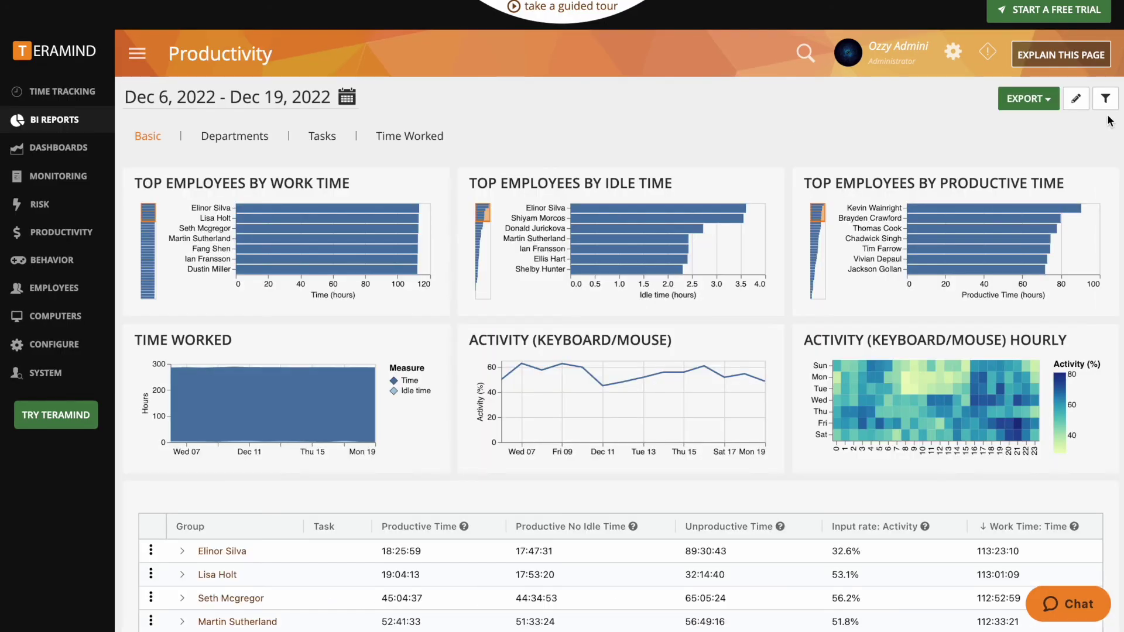
{"action": "left_click", "coordinate": [1107, 96]}
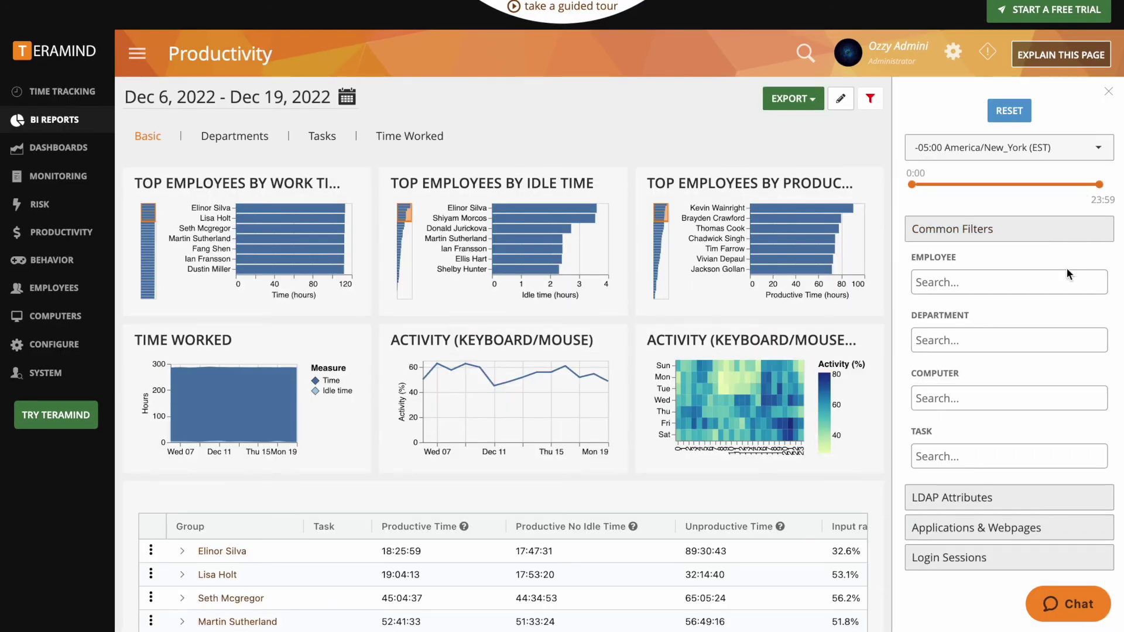
{"action": "left_click", "coordinate": [1057, 339]}
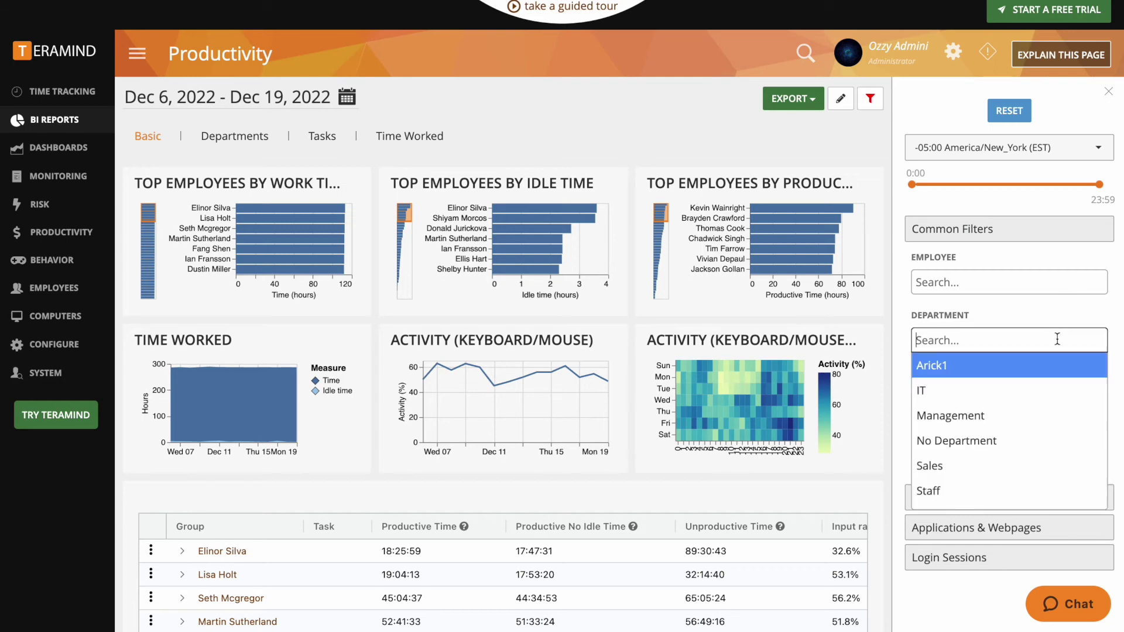
{"action": "left_click", "coordinate": [954, 391]}
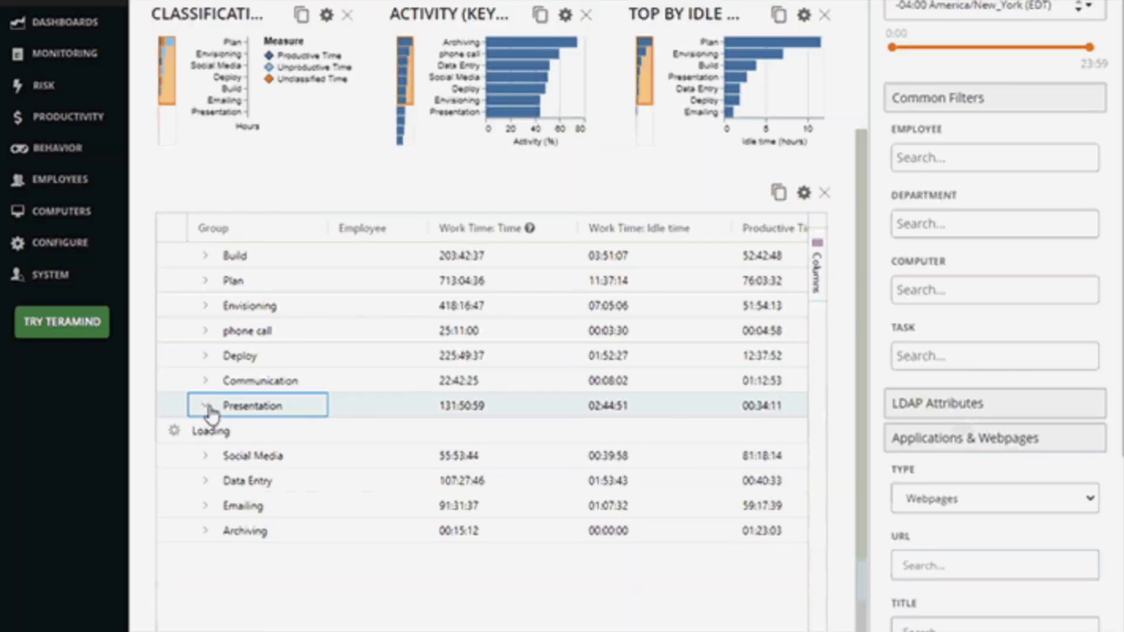
{"action": "left_click", "coordinate": [205, 405]}
{"action": "left_click", "coordinate": [233, 480]}
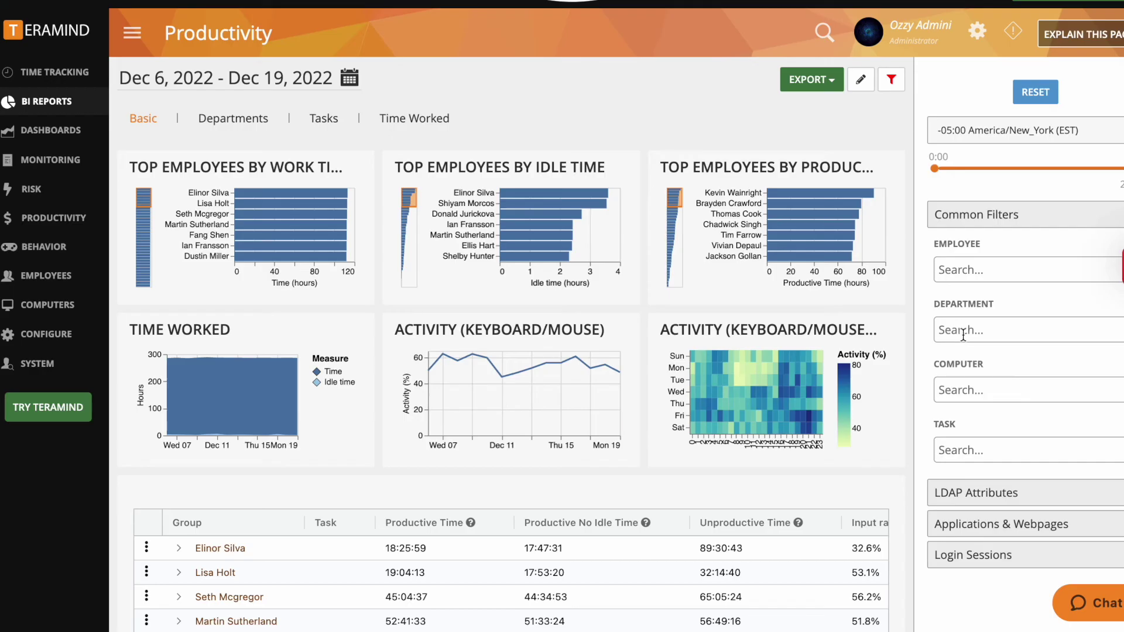
Switch the filter to Management, narrow to the top idle-time employee, and break their row down by task.
{"action": "left_click", "coordinate": [995, 330]}
{"action": "left_click", "coordinate": [974, 410]}
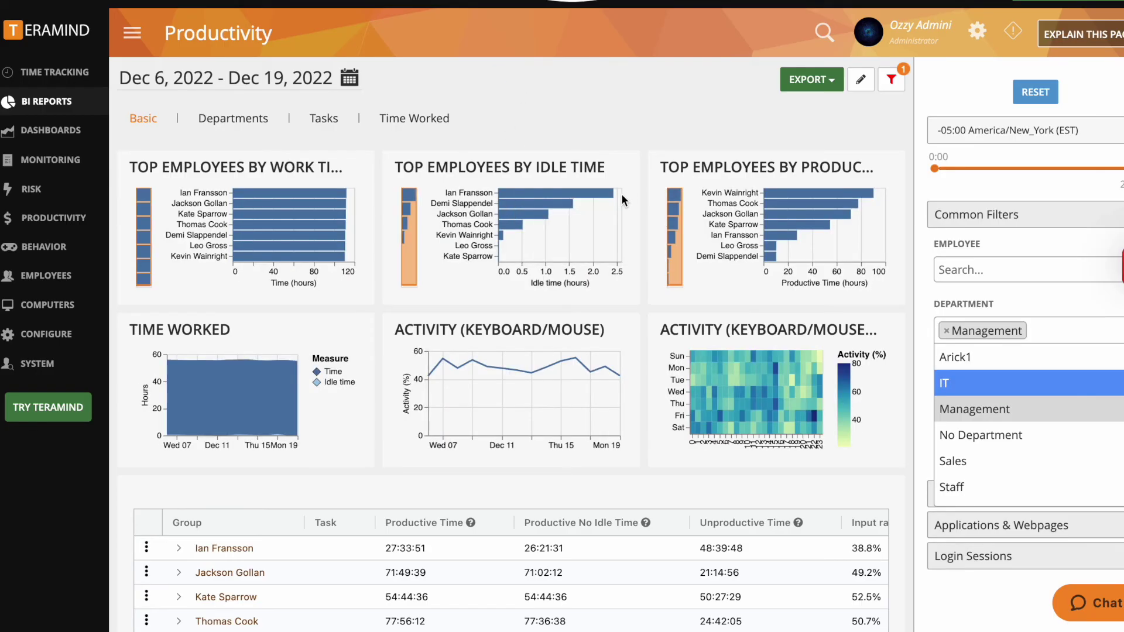
{"action": "left_click", "coordinate": [599, 192]}
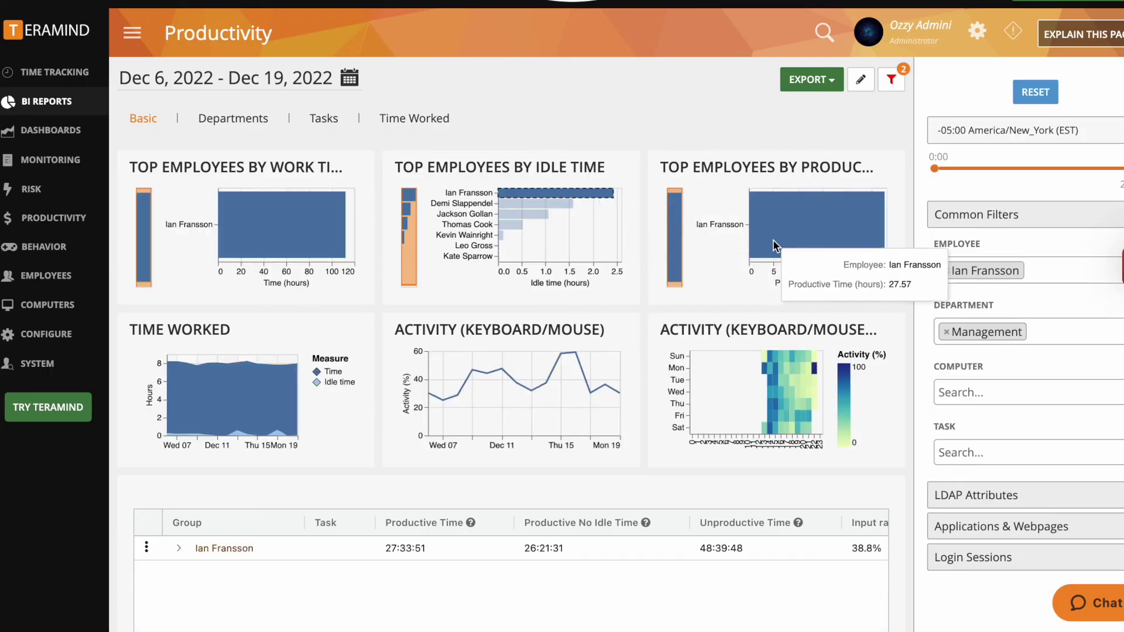
{"action": "left_click", "coordinate": [773, 240]}
{"action": "scroll", "coordinate": [525, 360], "scroll_direction": "down", "scroll_amount": 3}
{"action": "left_click", "coordinate": [178, 430]}
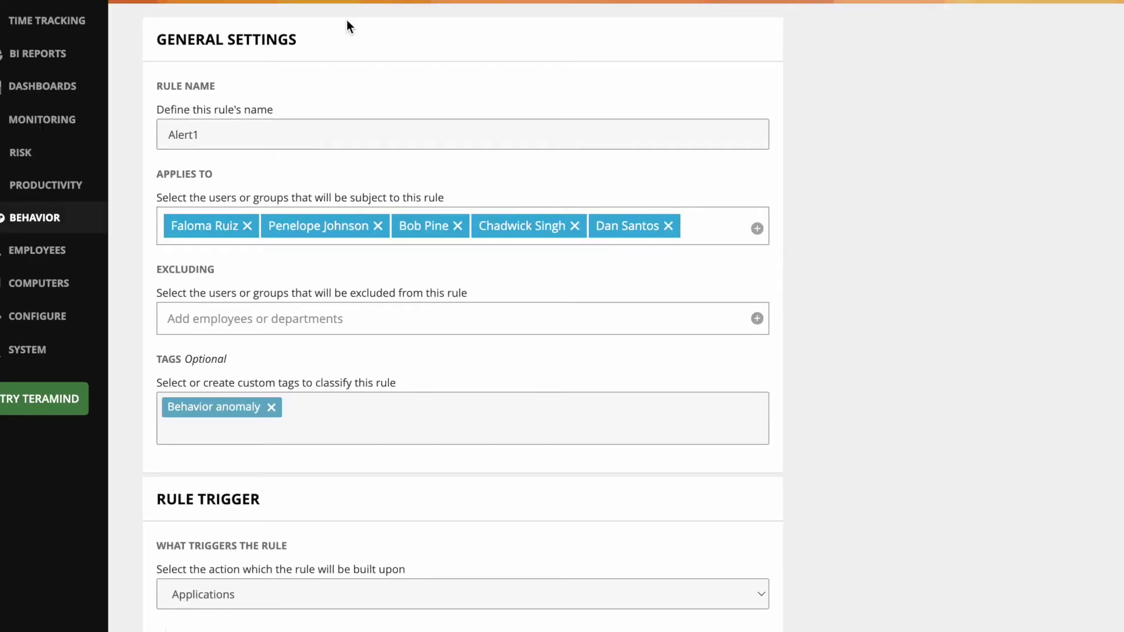
Review Alert1's General Settings, Rule Trigger and Risk Level, opening and closing the Excluding list.
{"action": "scroll", "coordinate": [451, 137], "scroll_direction": "down", "scroll_amount": 8}
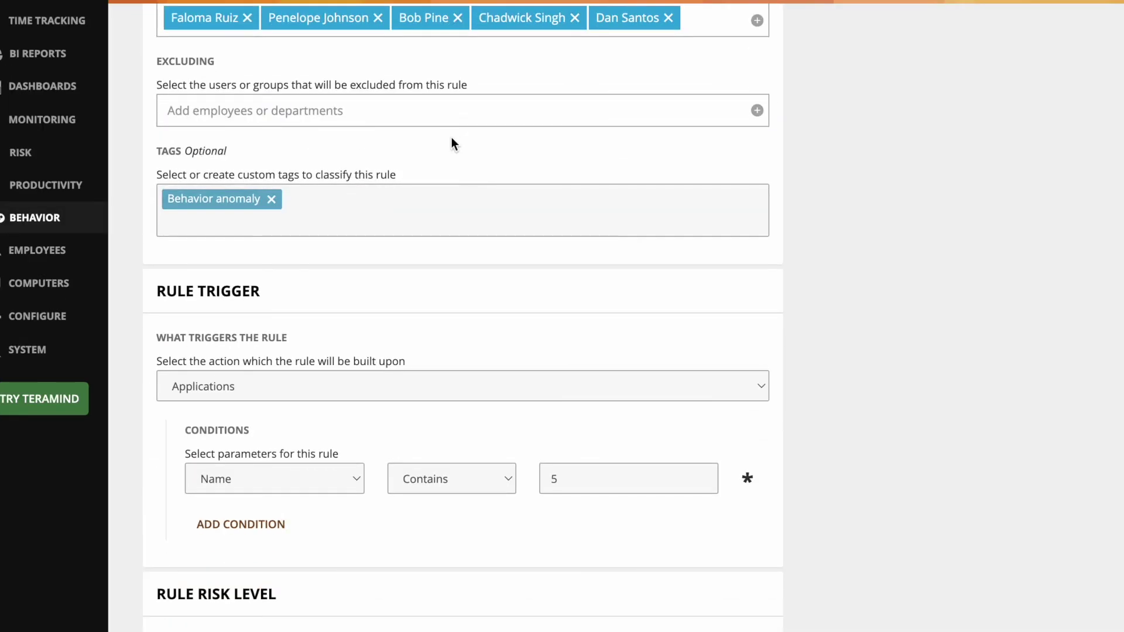
{"action": "scroll", "coordinate": [451, 142], "scroll_direction": "down", "scroll_amount": 3}
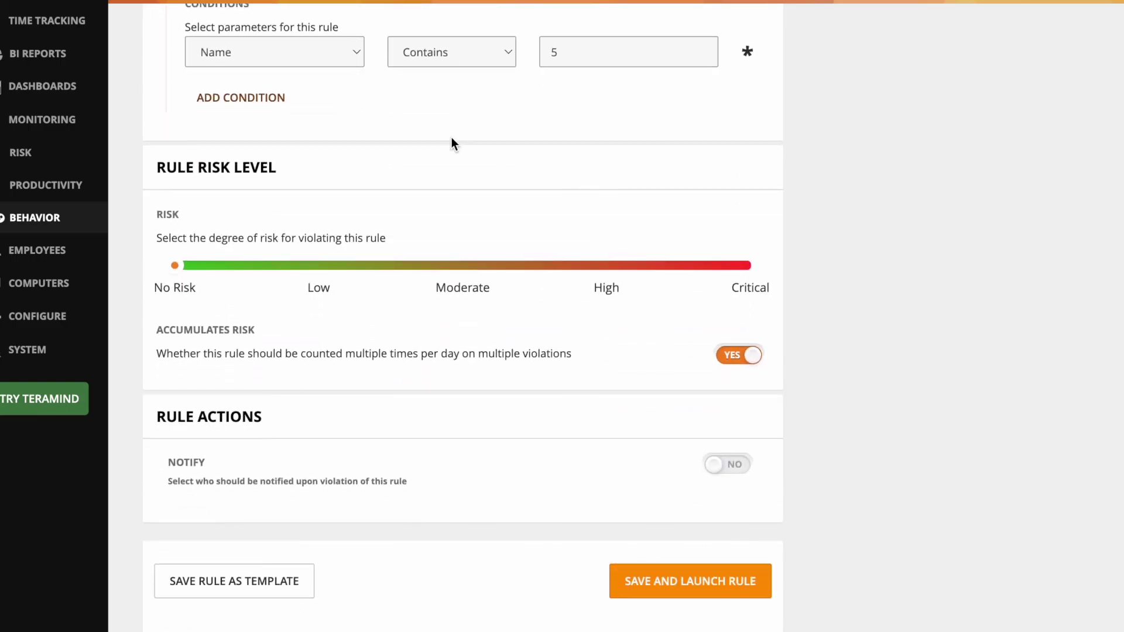
{"action": "scroll", "coordinate": [451, 141], "scroll_direction": "up", "scroll_amount": 10}
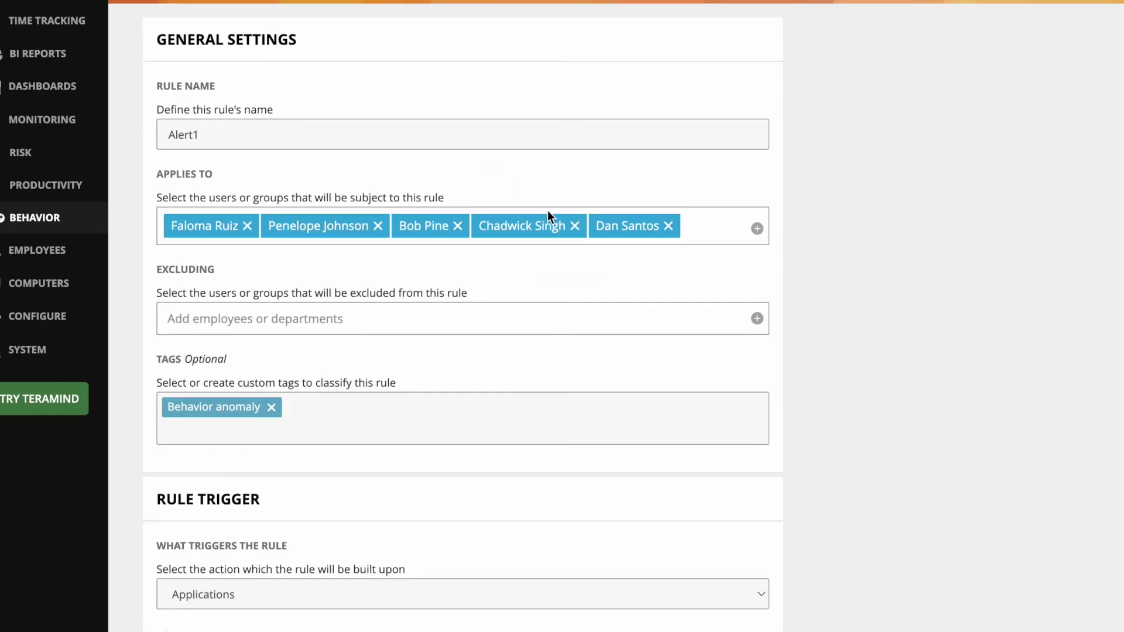
{"action": "left_click", "coordinate": [526, 308]}
{"action": "scroll", "coordinate": [527, 319], "scroll_direction": "down", "scroll_amount": 4}
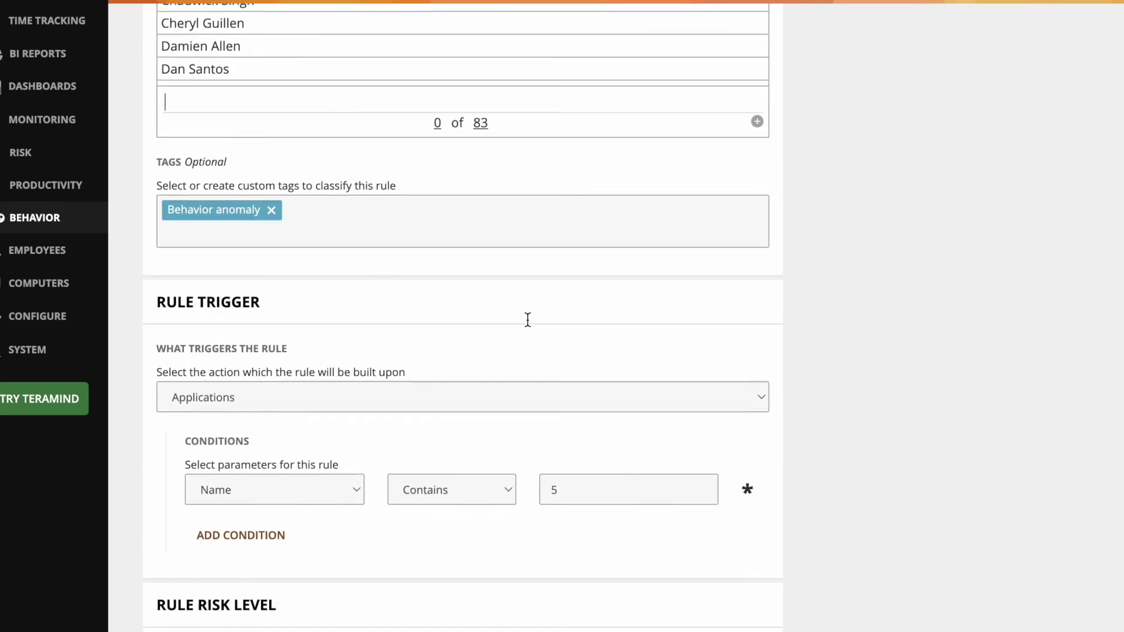
{"action": "scroll", "coordinate": [527, 319], "scroll_direction": "up", "scroll_amount": 4}
{"action": "left_click", "coordinate": [525, 444]}
{"action": "scroll", "coordinate": [524, 444], "scroll_direction": "down", "scroll_amount": 4}
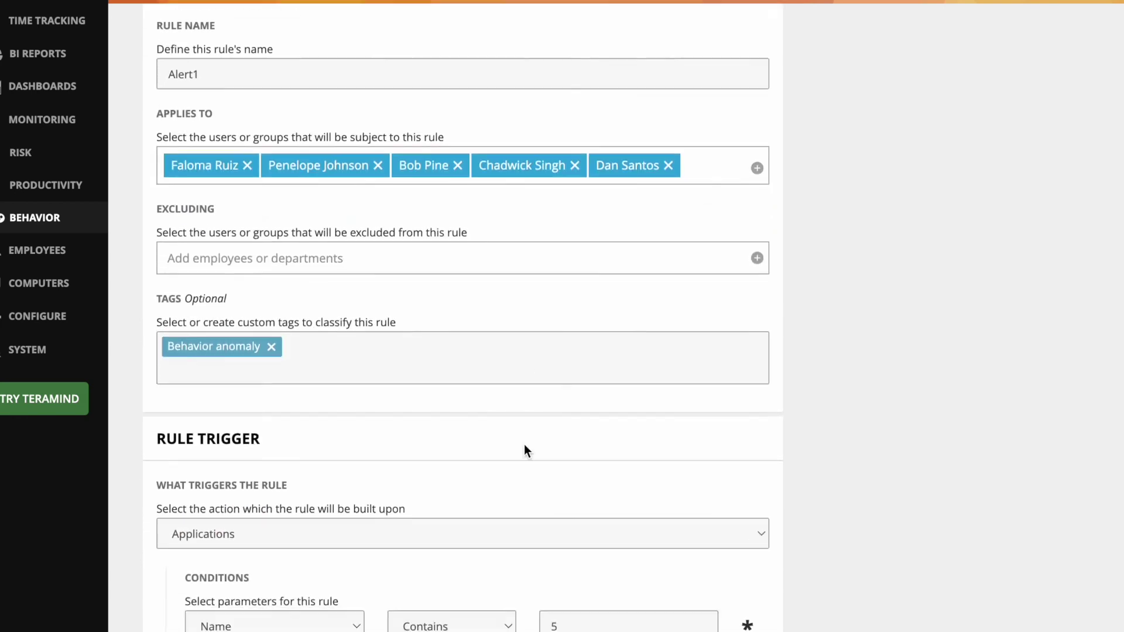
{"action": "scroll", "coordinate": [525, 445], "scroll_direction": "down", "scroll_amount": 4}
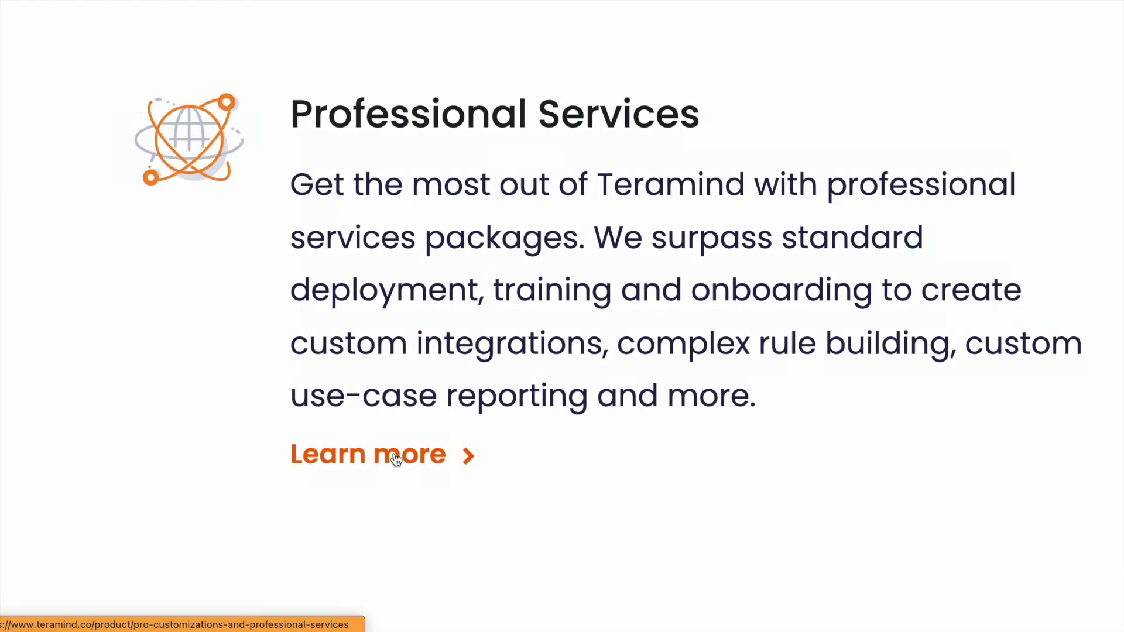
Open the Professional Services details page and show its IT Environments section.
{"action": "left_click", "coordinate": [396, 458]}
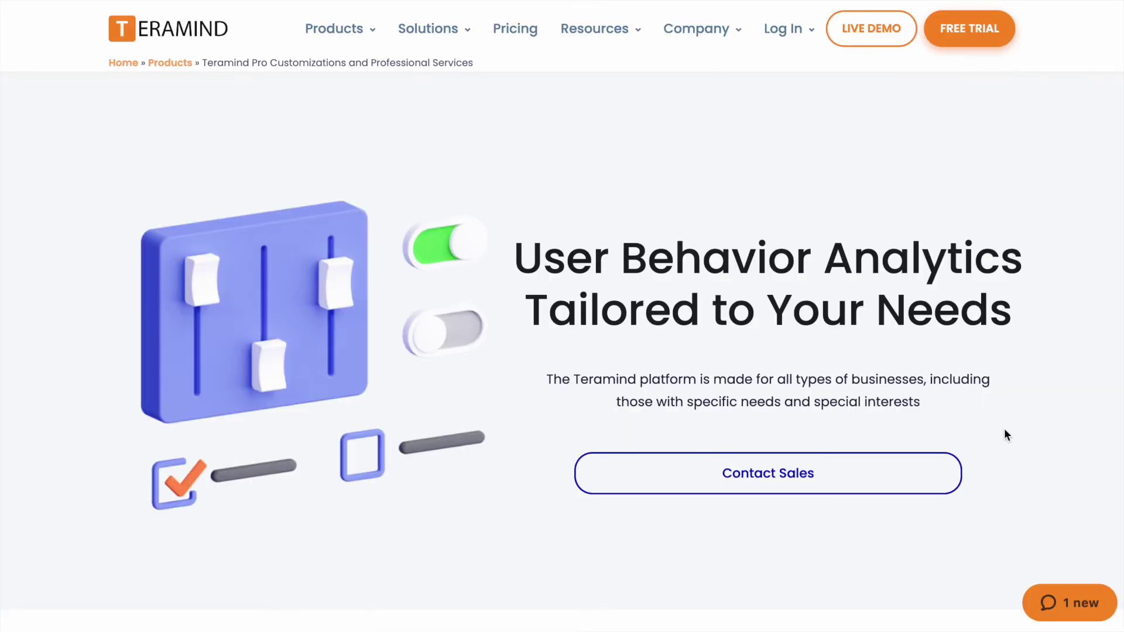
{"action": "scroll", "coordinate": [1005, 435], "scroll_direction": "down", "scroll_amount": 4}
{"action": "scroll", "coordinate": [1091, 371], "scroll_direction": "down", "scroll_amount": 2}
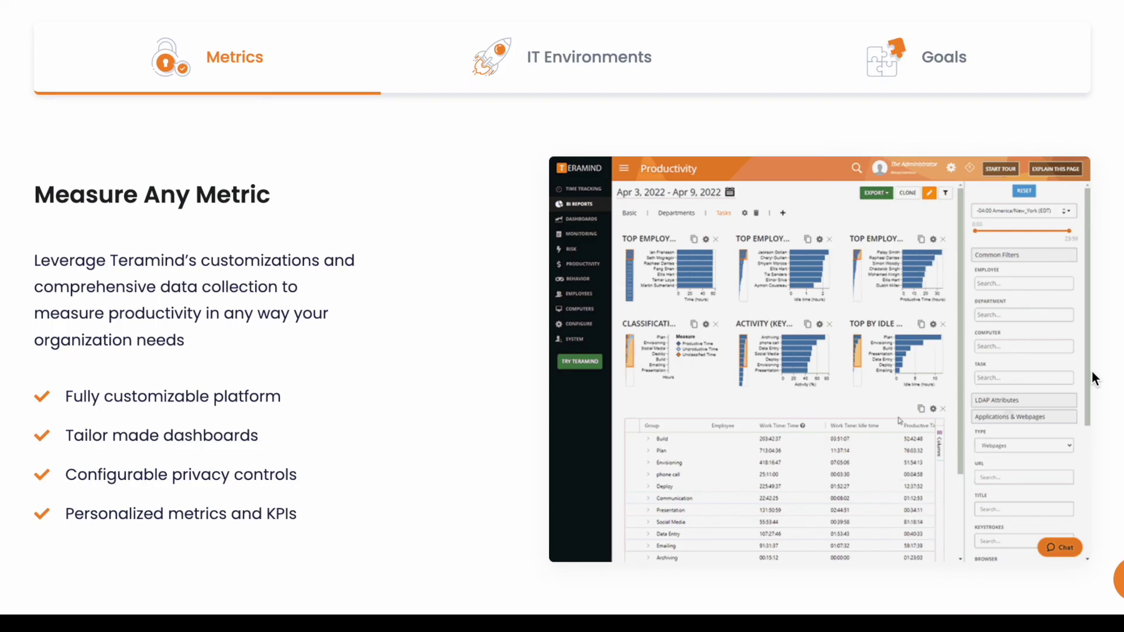
{"action": "left_click", "coordinate": [636, 77]}
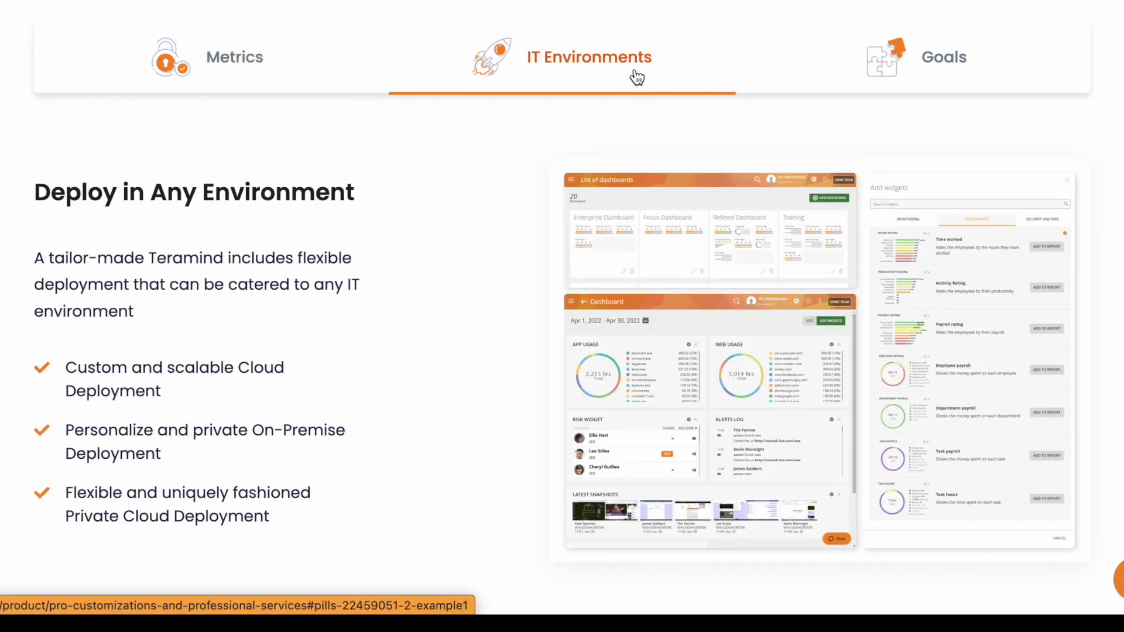